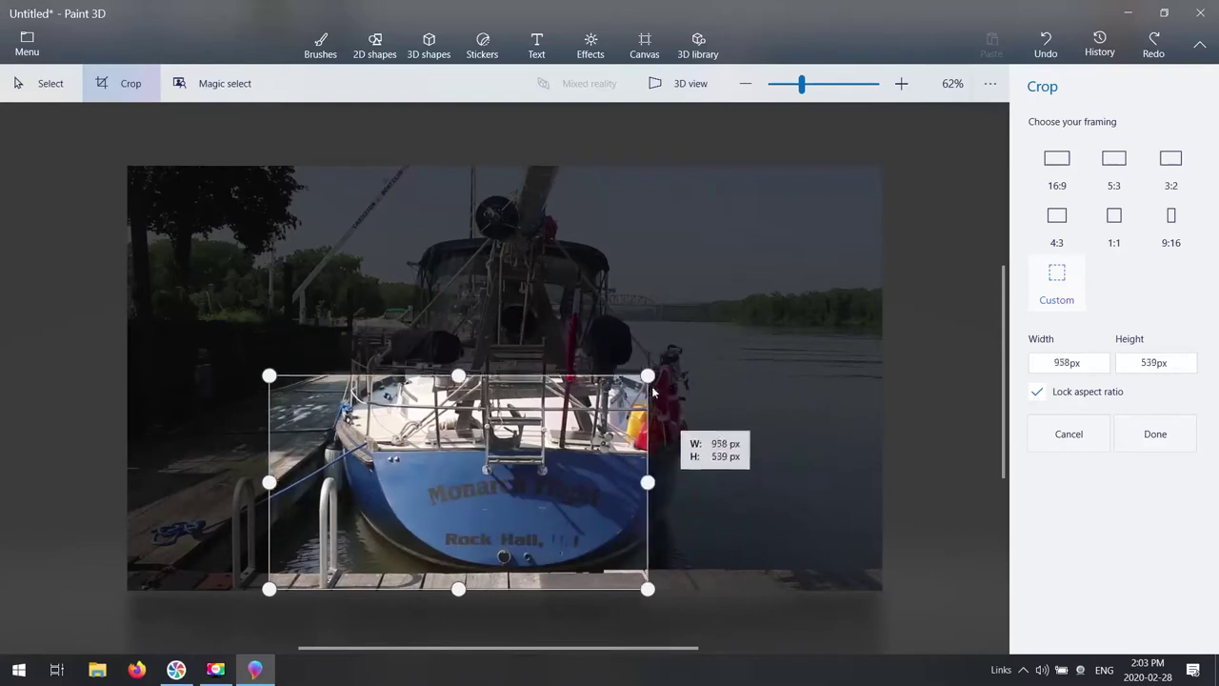
- Crop the photo to the boat's stern with a locked-aspect frame of about 955 × 537 px
drag(419, 494, 474, 485)
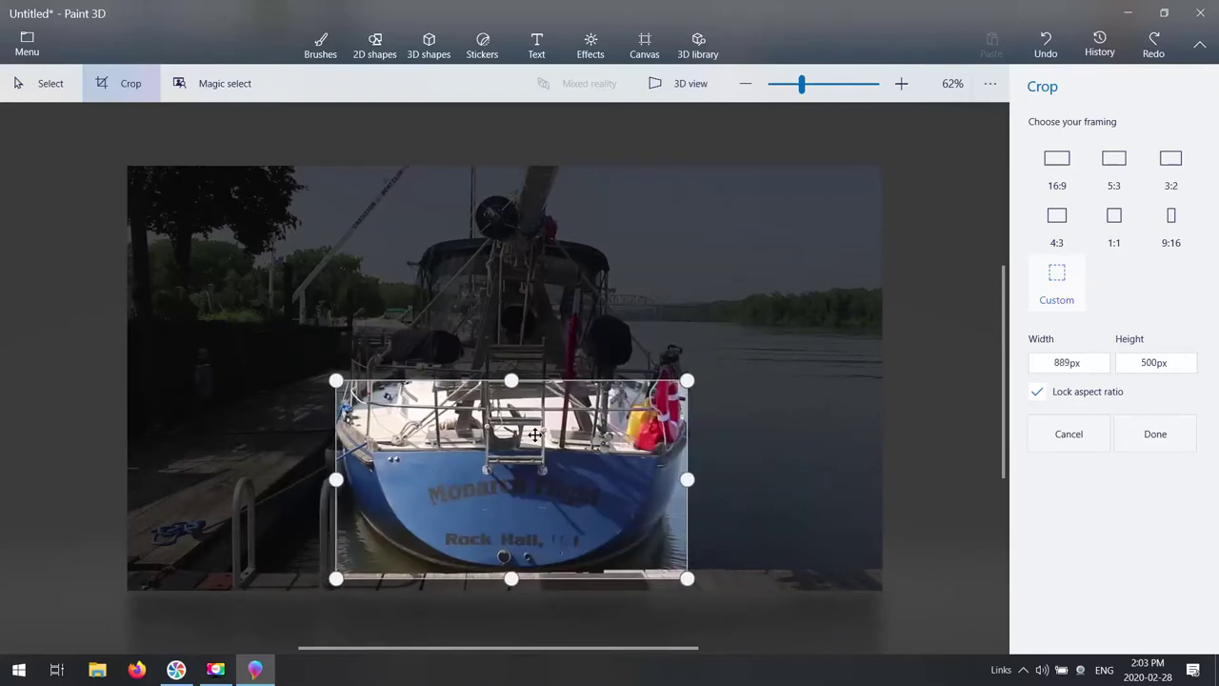
drag(687, 380, 714, 365)
mouse_move(563, 419)
mouse_down()
mouse_move(544, 416)
mouse_move(545, 425)
mouse_up()
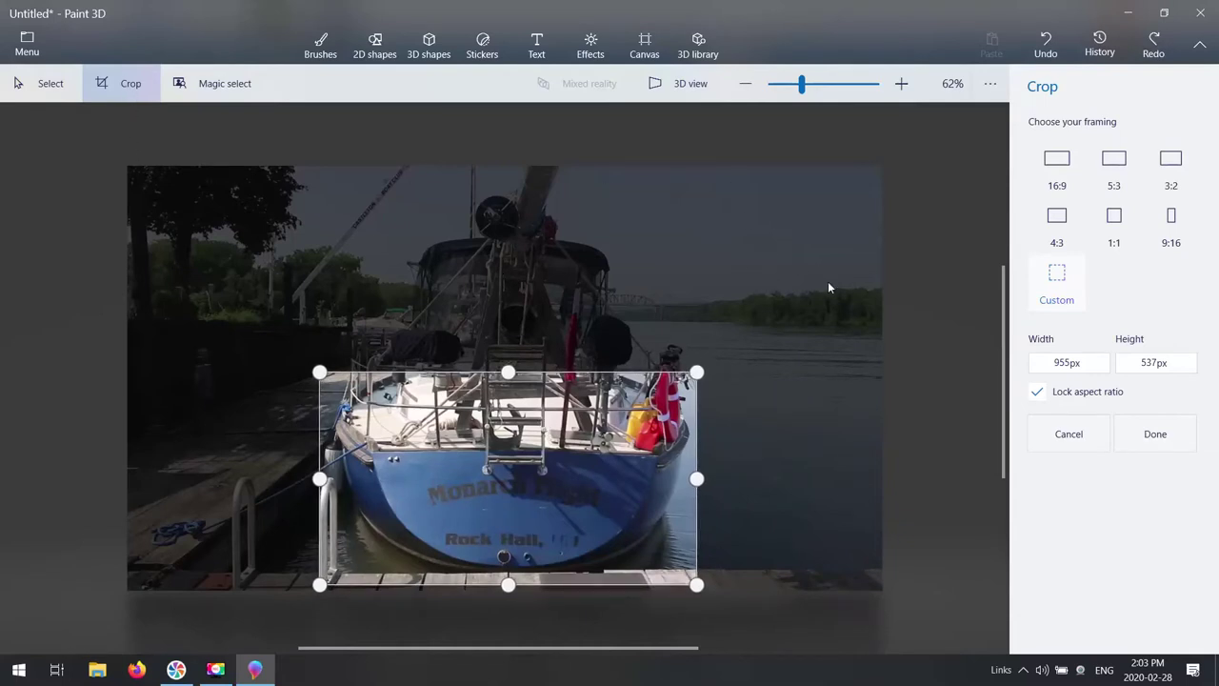
click(1155, 434)
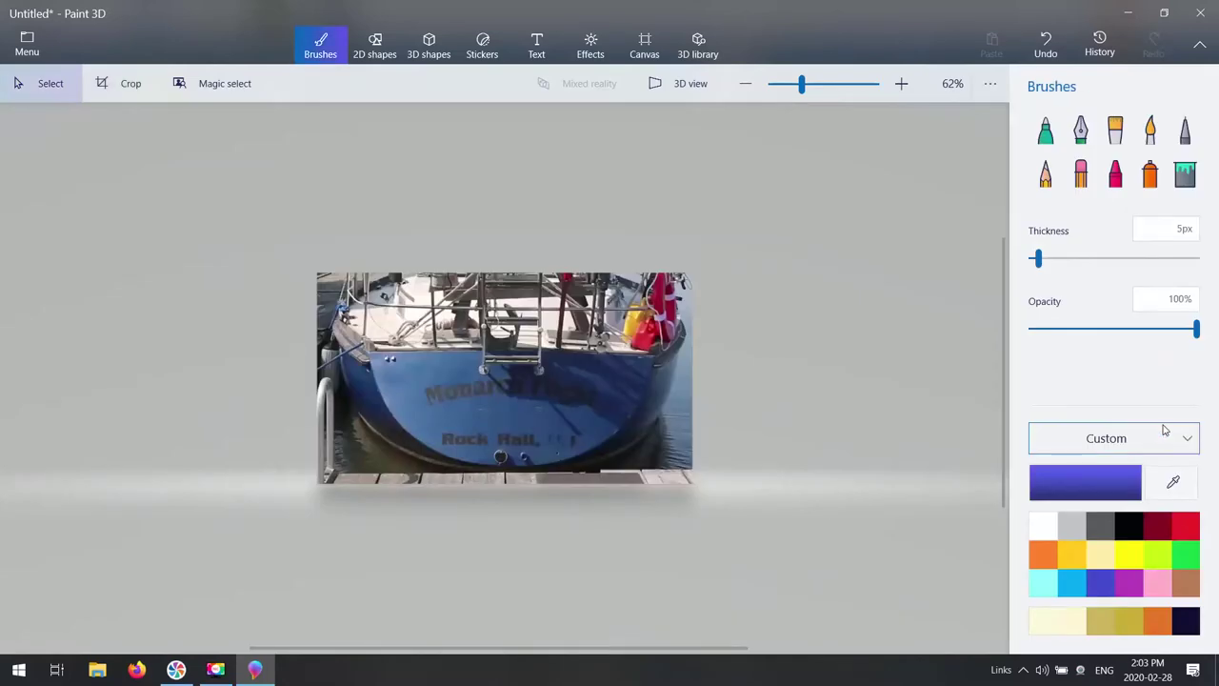
scroll(574, 368, down, 2)
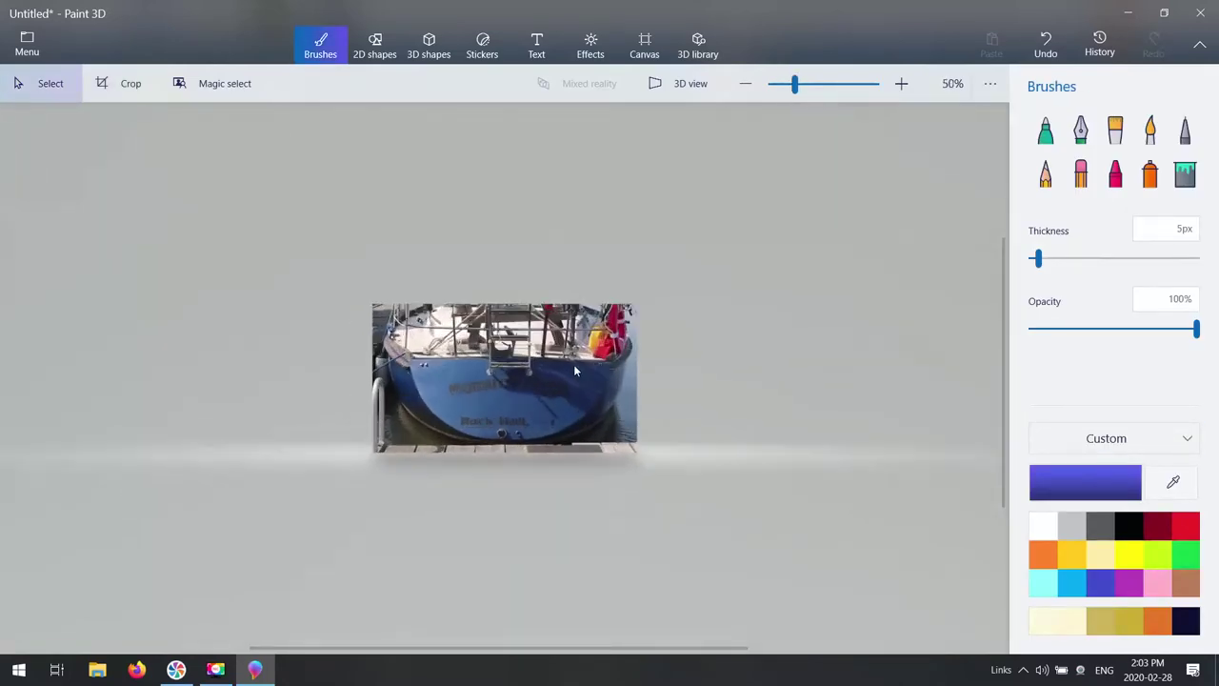
scroll(574, 371, up, 5)
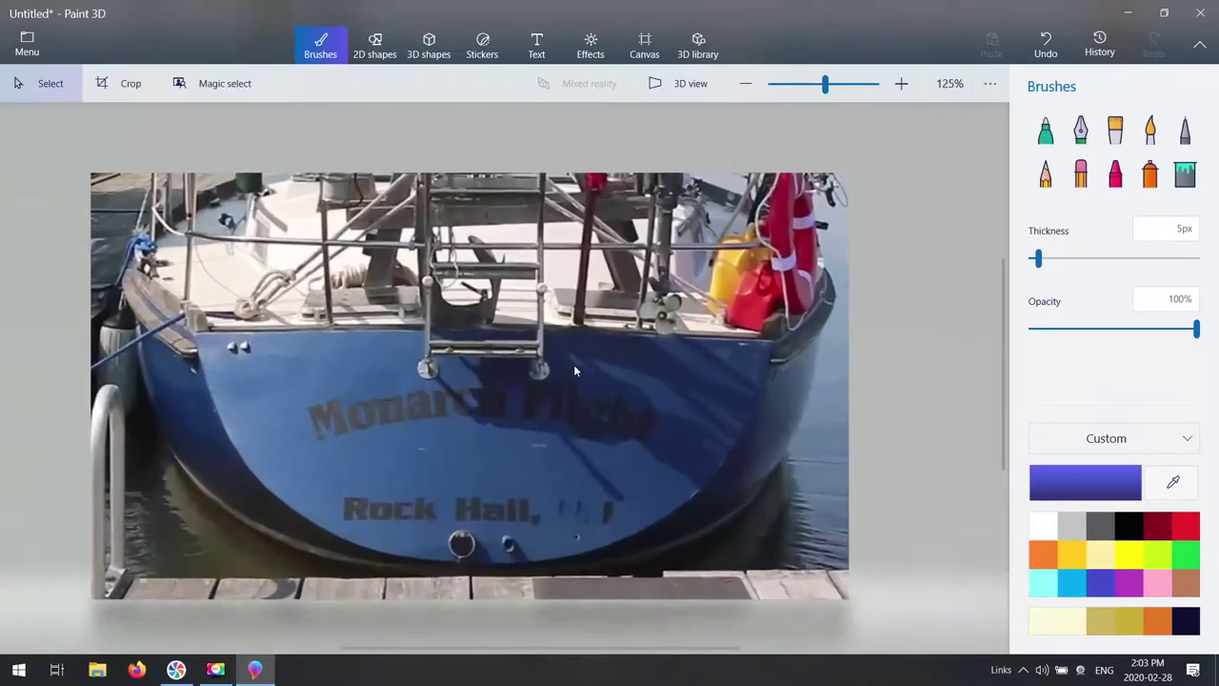
scroll(575, 371, down, 1)
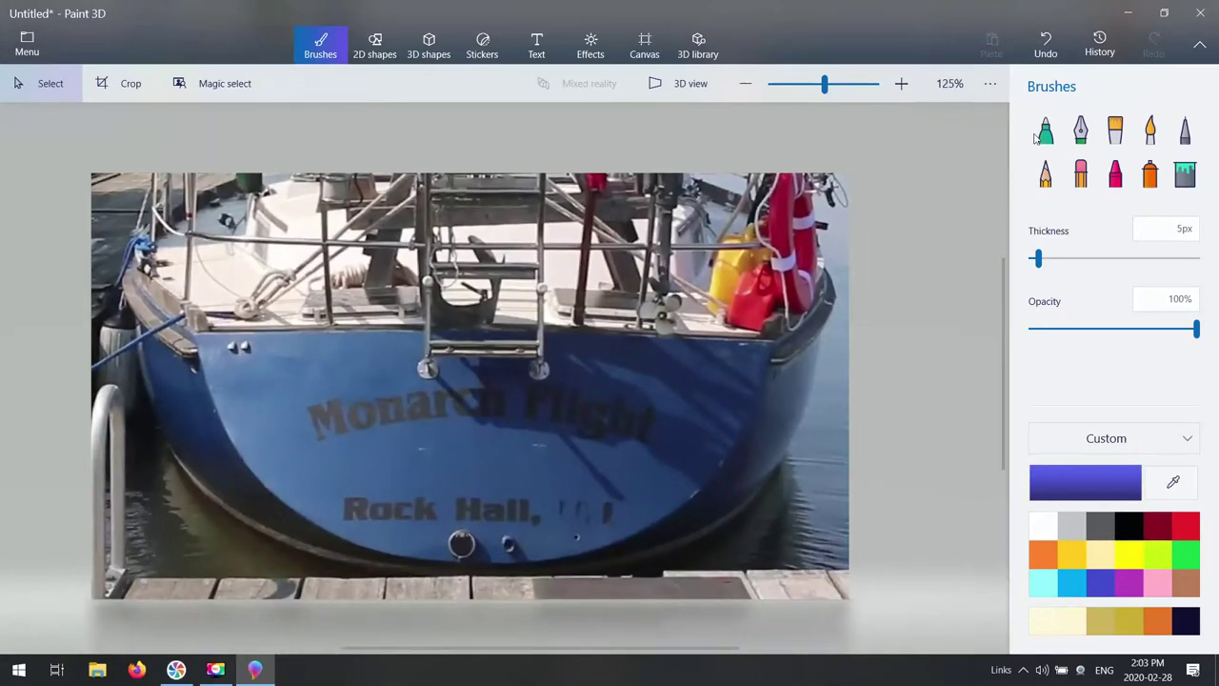
- Choose the spray can and set its colour to dark navy, hex 07092c
key(ctrl+v)
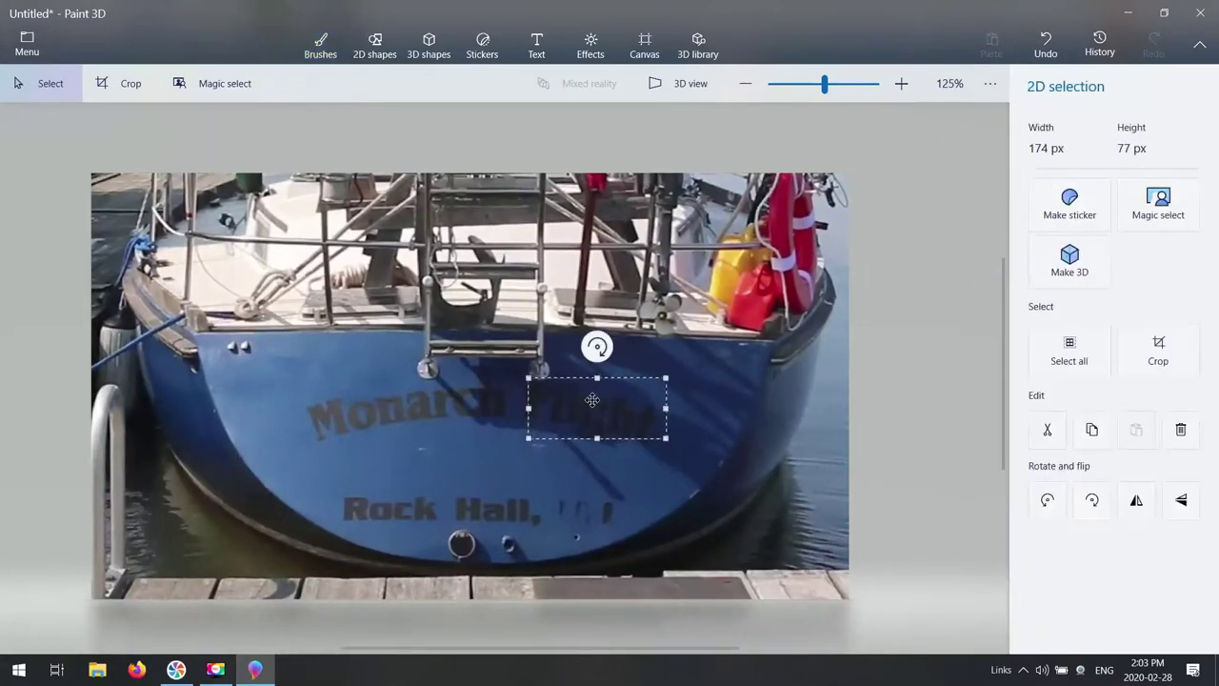
key(b)
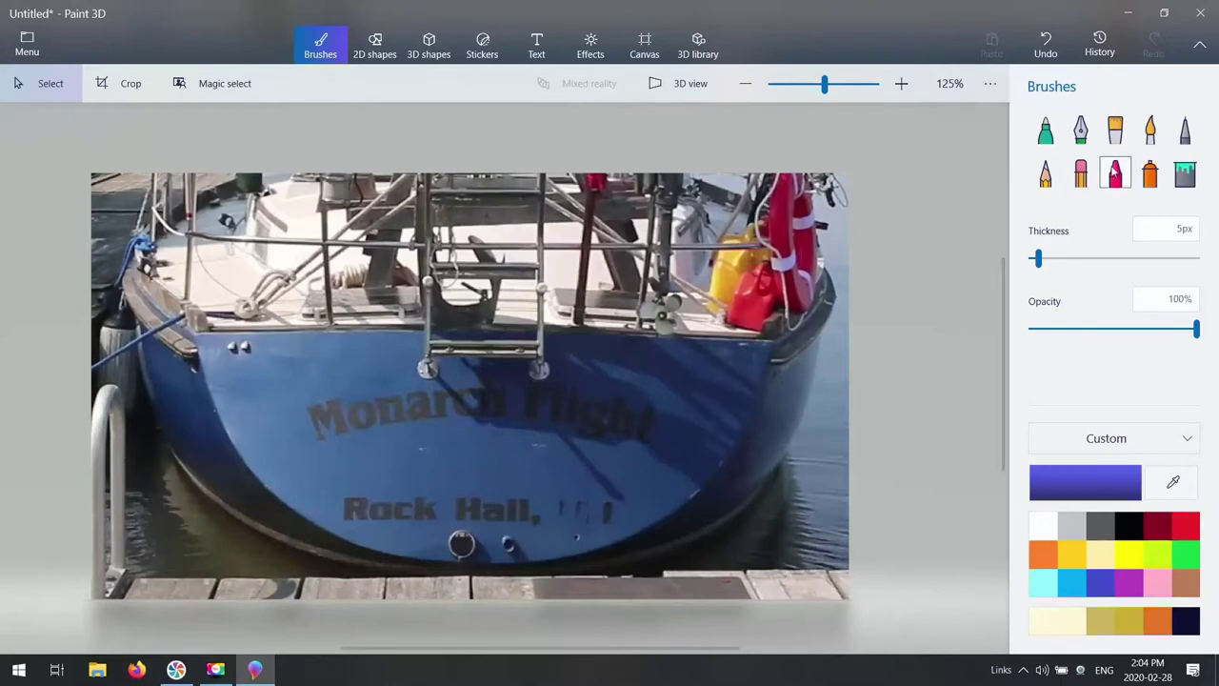
click(1149, 174)
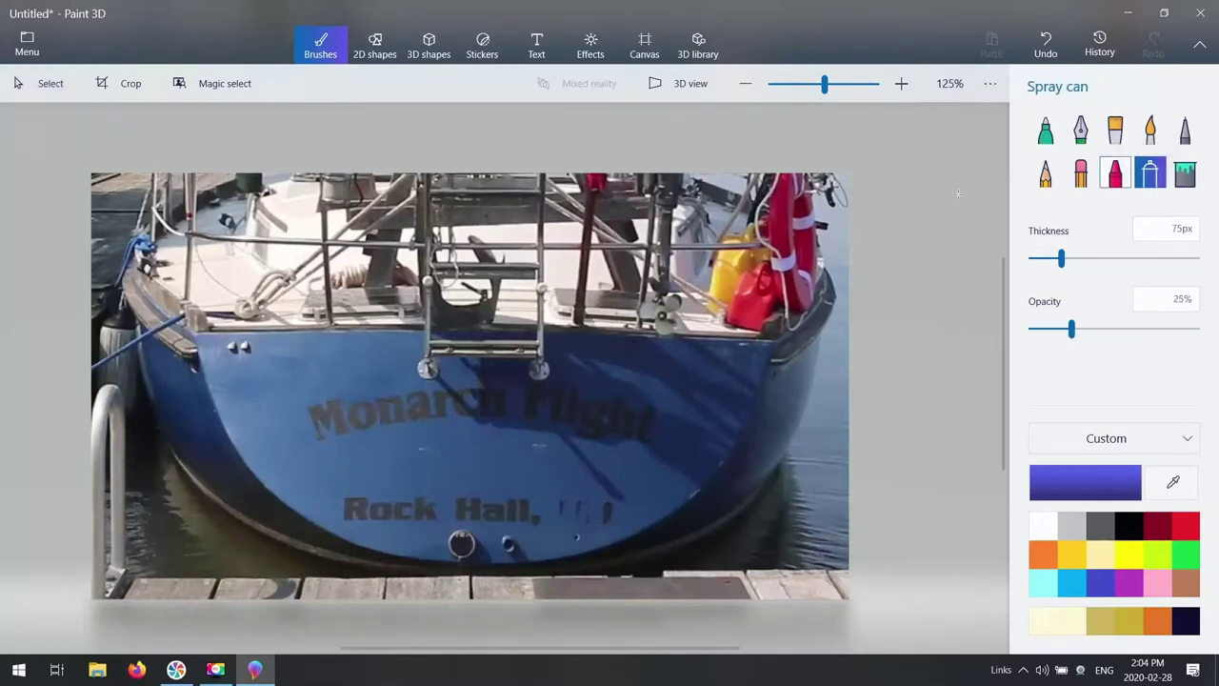
click(1094, 483)
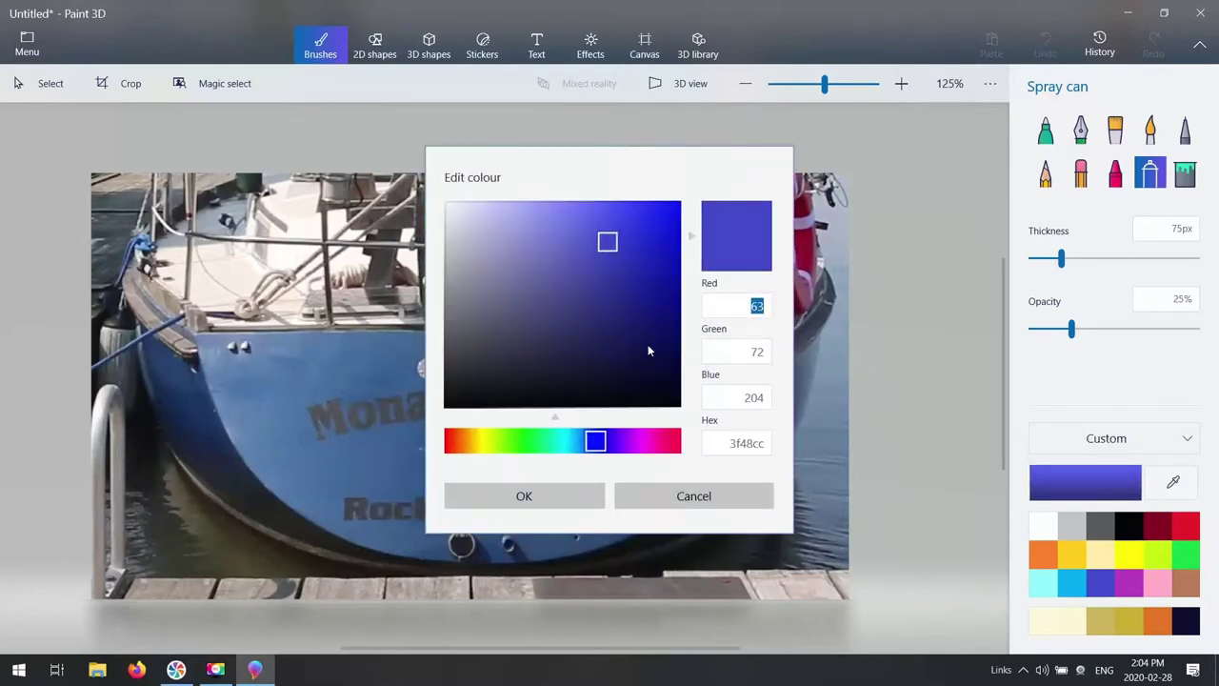
click(644, 372)
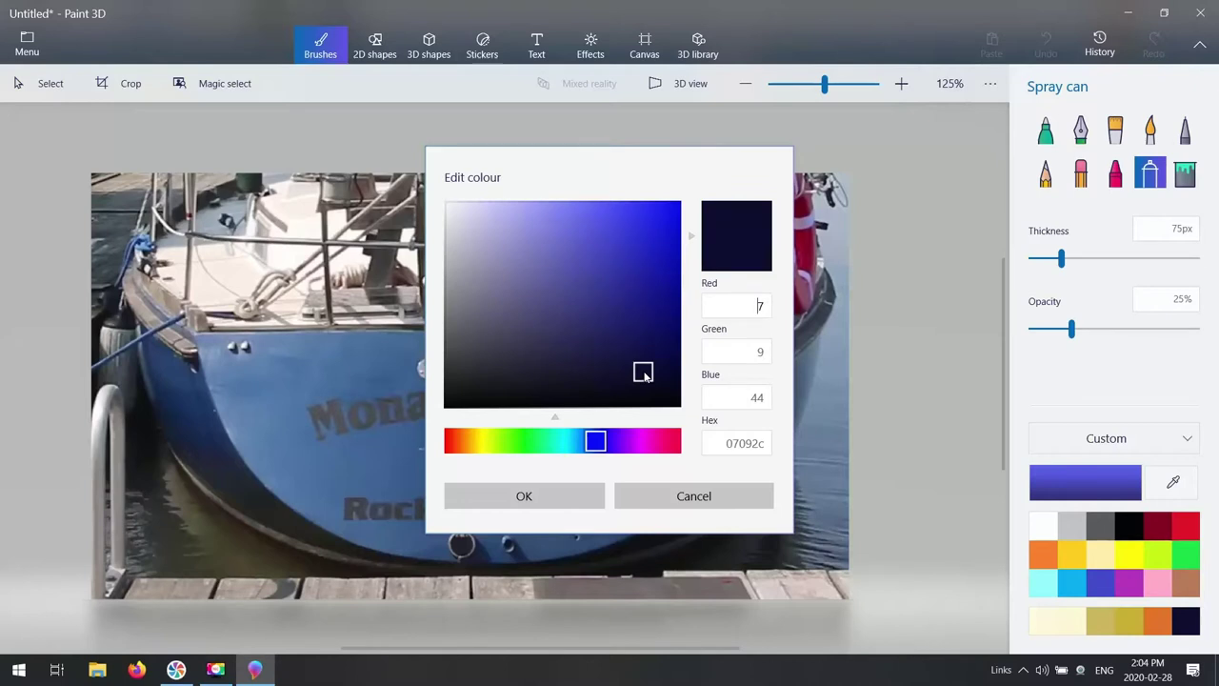
click(533, 500)
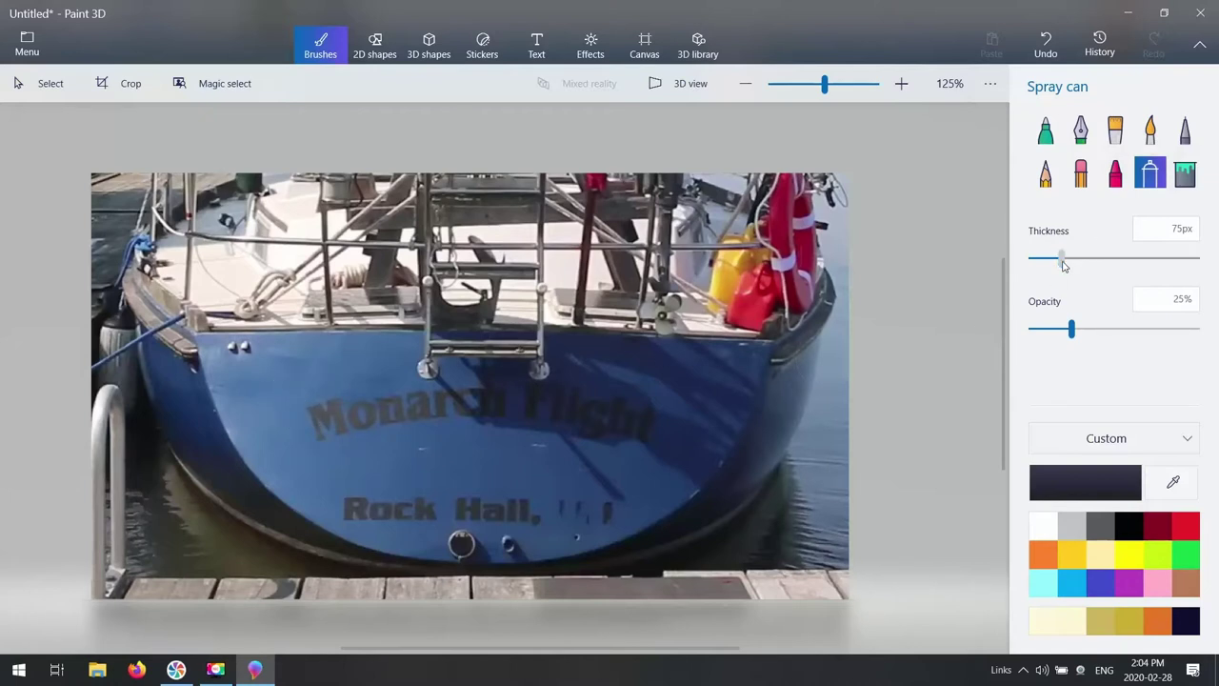
- Spray dark navy over the lettering on the boat's stern, and set the spray thickness to 86 px
drag(1062, 259, 1103, 259)
mouse_move(284, 408)
mouse_down()
mouse_move(352, 429)
mouse_move(391, 472)
mouse_move(576, 479)
mouse_up()
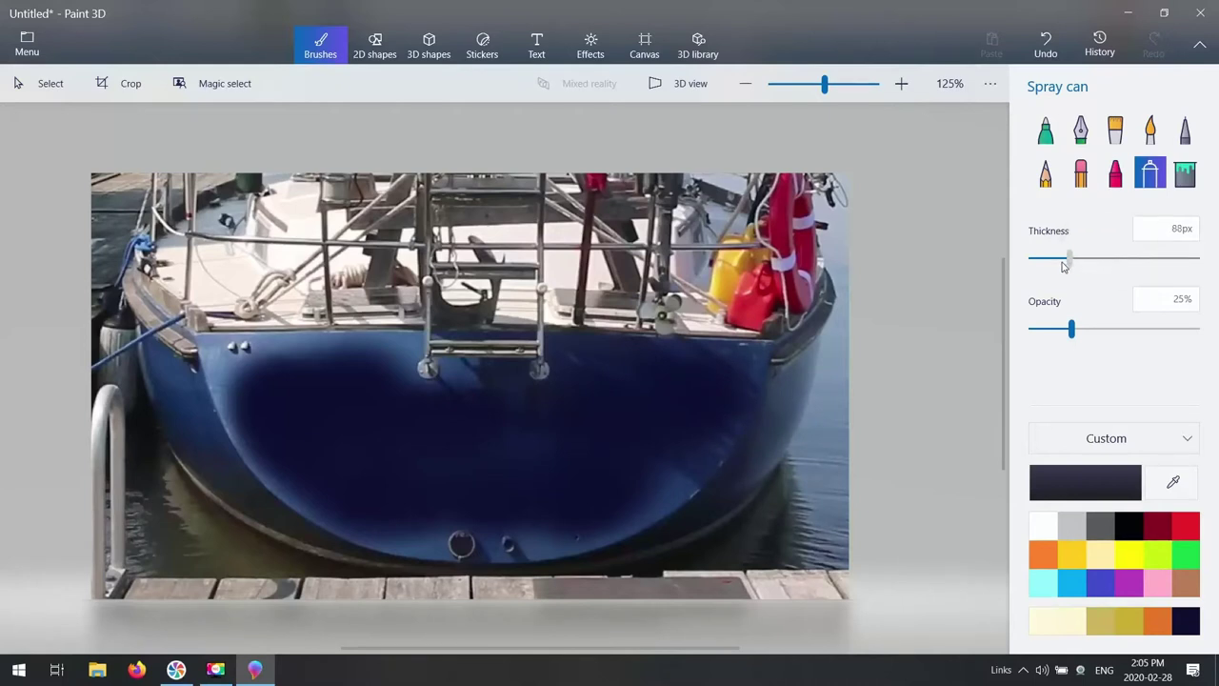
drag(1057, 267, 1069, 263)
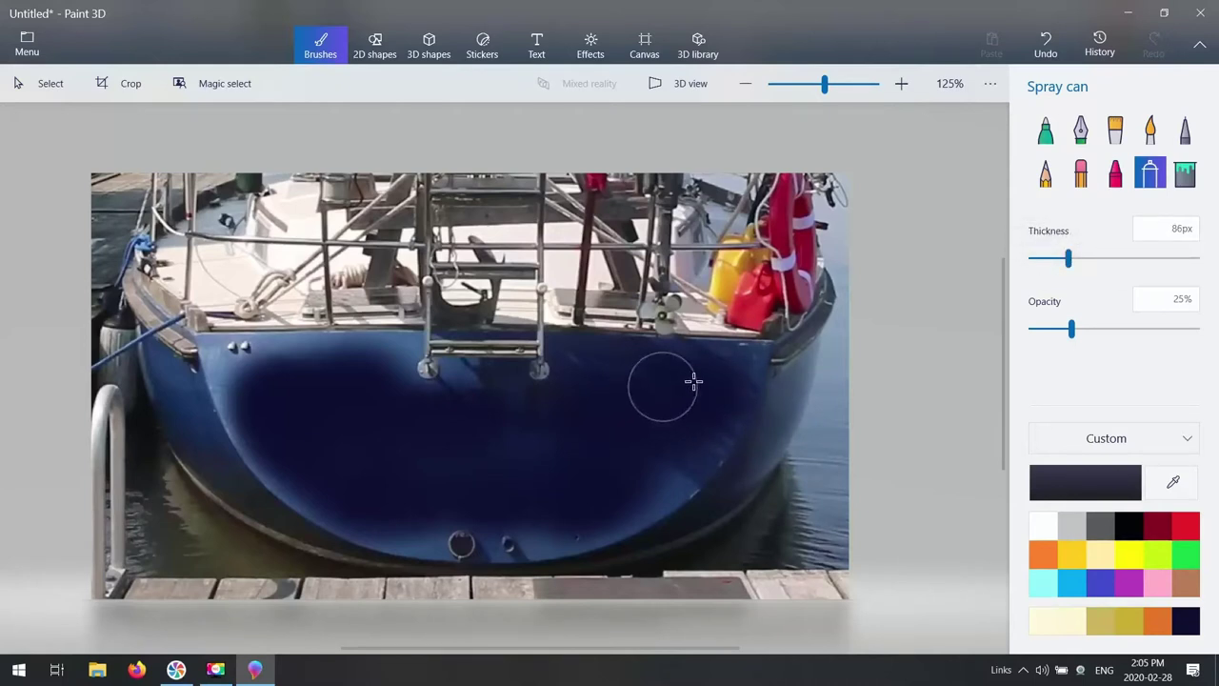
mouse_move(702, 379)
mouse_down()
mouse_move(749, 358)
mouse_move(700, 459)
mouse_move(716, 418)
mouse_move(654, 505)
mouse_move(631, 585)
mouse_move(621, 511)
mouse_up()
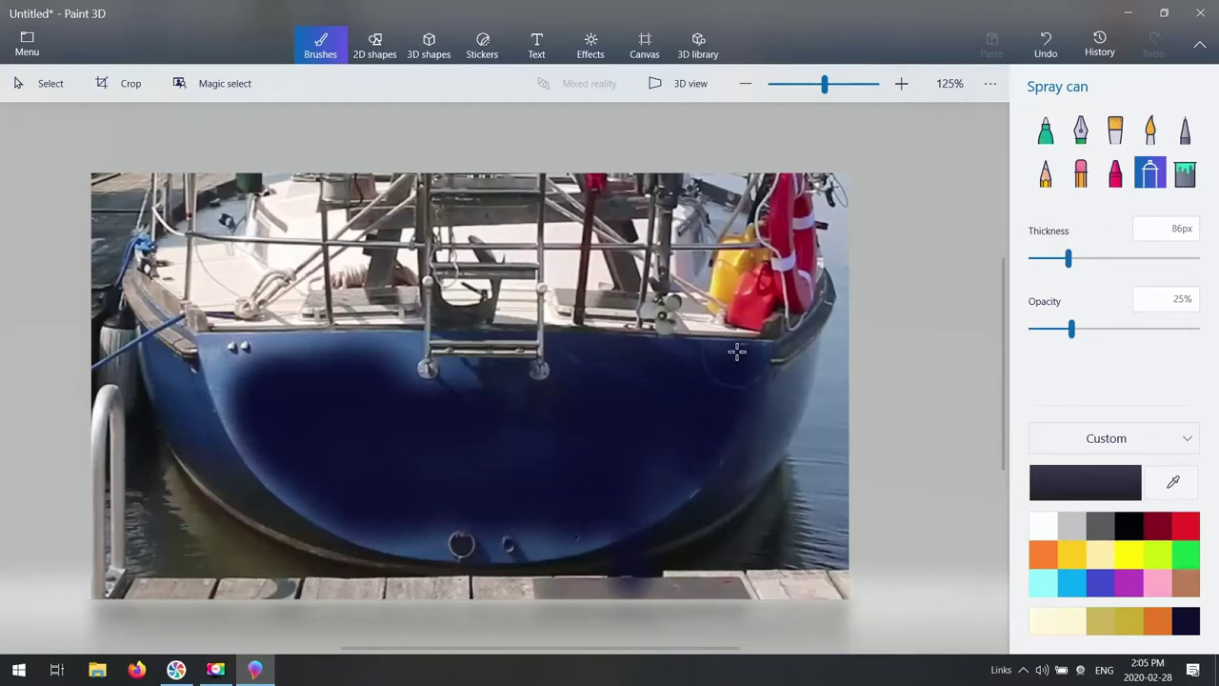
click(1045, 45)
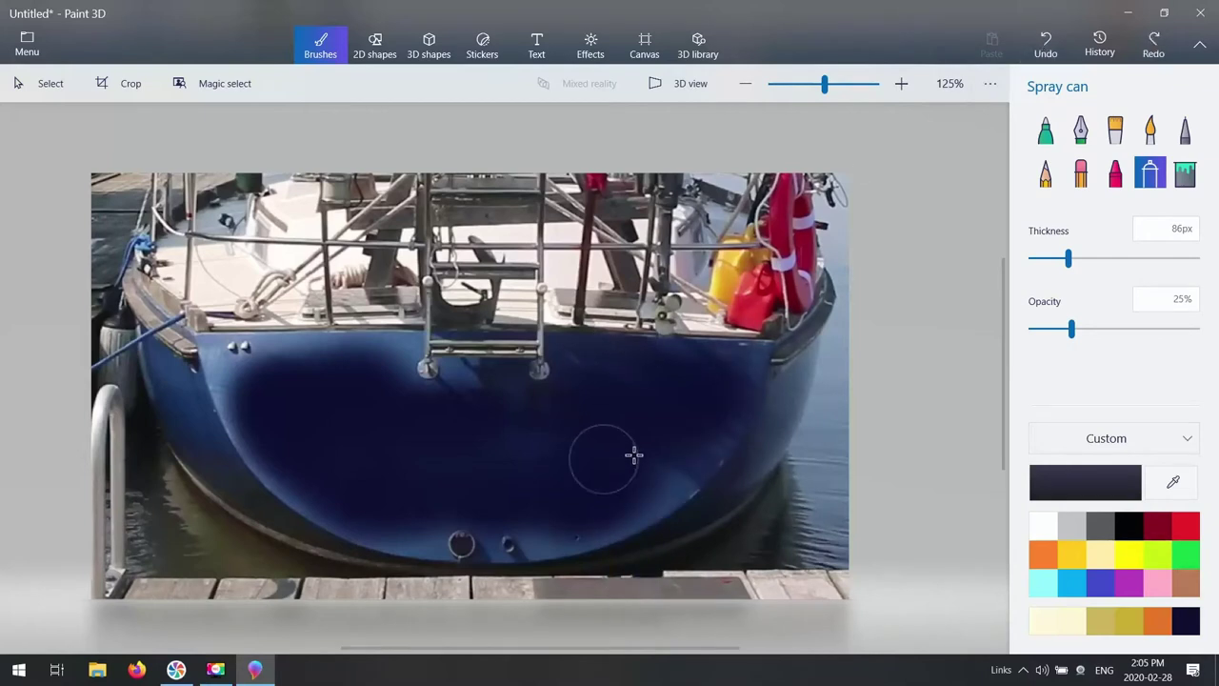
mouse_move(714, 362)
mouse_down()
mouse_move(718, 395)
mouse_move(670, 466)
mouse_move(730, 366)
mouse_move(694, 449)
mouse_move(737, 389)
mouse_move(623, 563)
mouse_up()
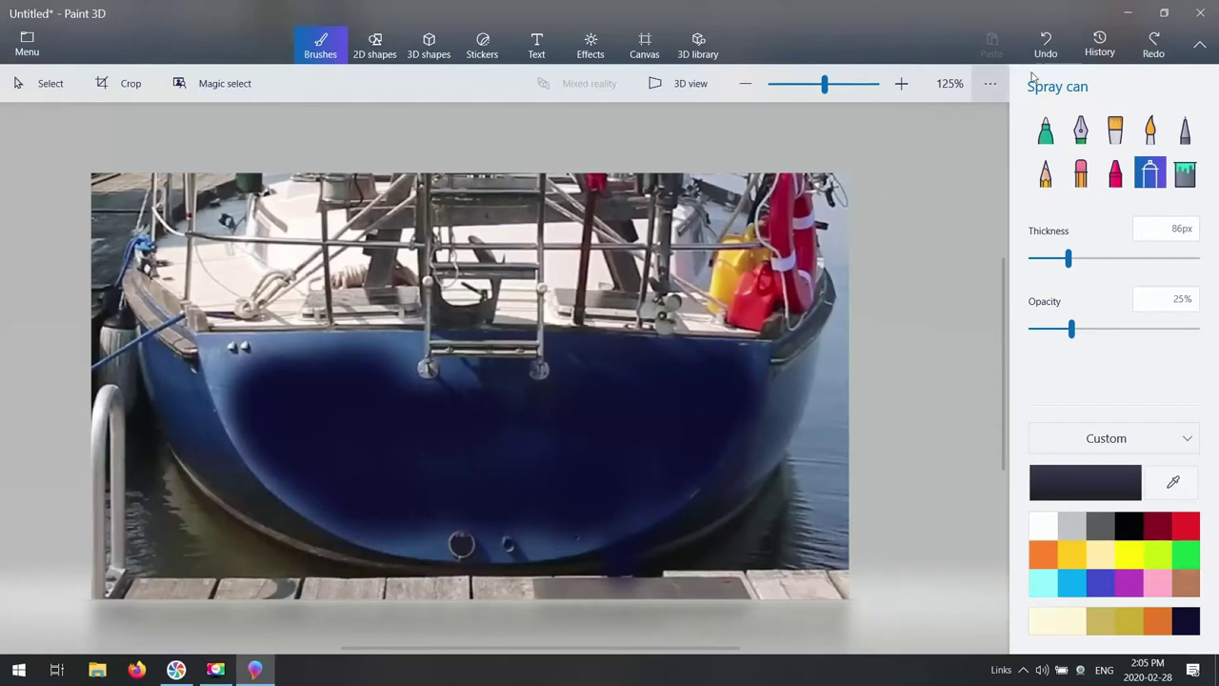
click(1046, 47)
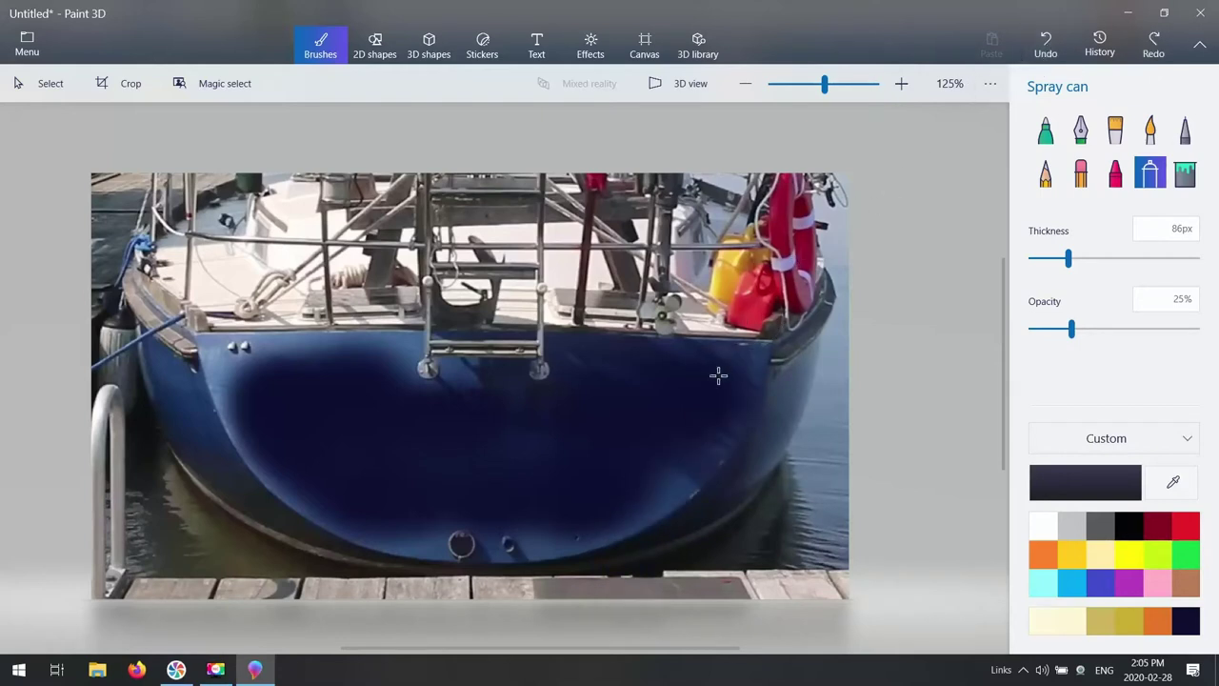
- Spray dark navy over the remaining lighter patches along the upper edge and middle of the stern
drag(277, 362, 397, 357)
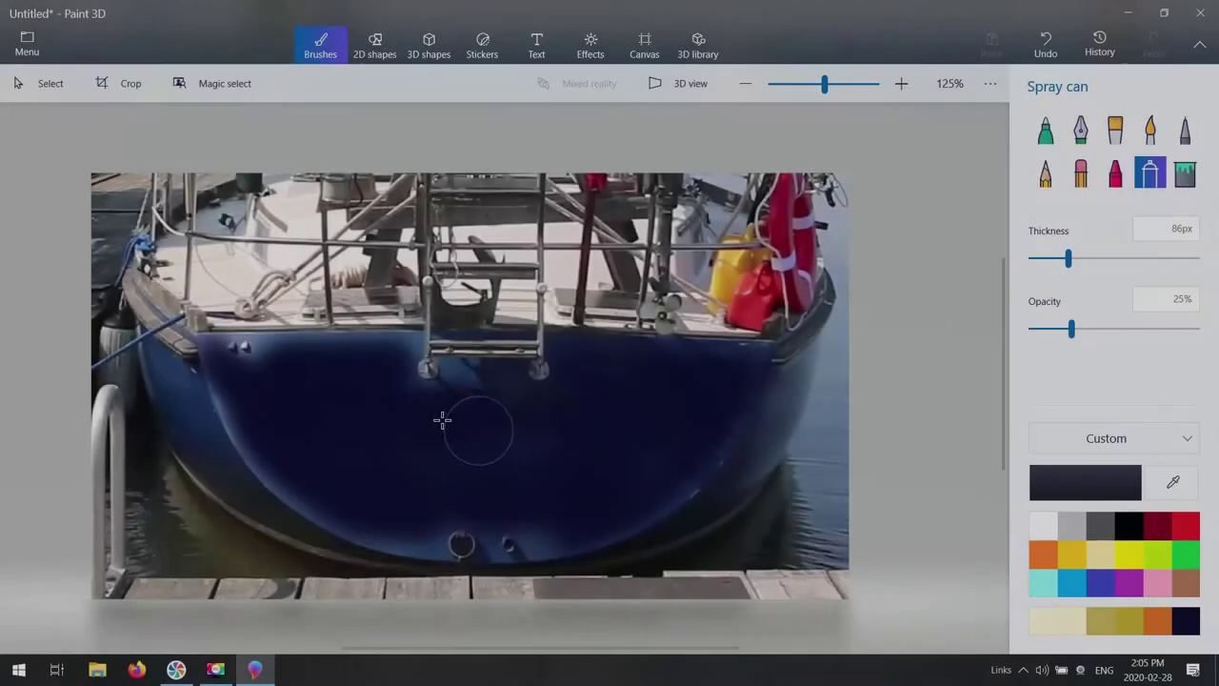
mouse_move(444, 419)
mouse_down()
mouse_move(547, 402)
mouse_move(456, 390)
mouse_move(459, 375)
mouse_move(502, 376)
mouse_move(495, 408)
mouse_move(447, 471)
mouse_move(522, 508)
mouse_move(531, 543)
mouse_move(522, 493)
mouse_move(498, 489)
mouse_move(438, 488)
mouse_move(428, 538)
mouse_move(381, 397)
mouse_move(393, 348)
mouse_move(259, 353)
mouse_up()
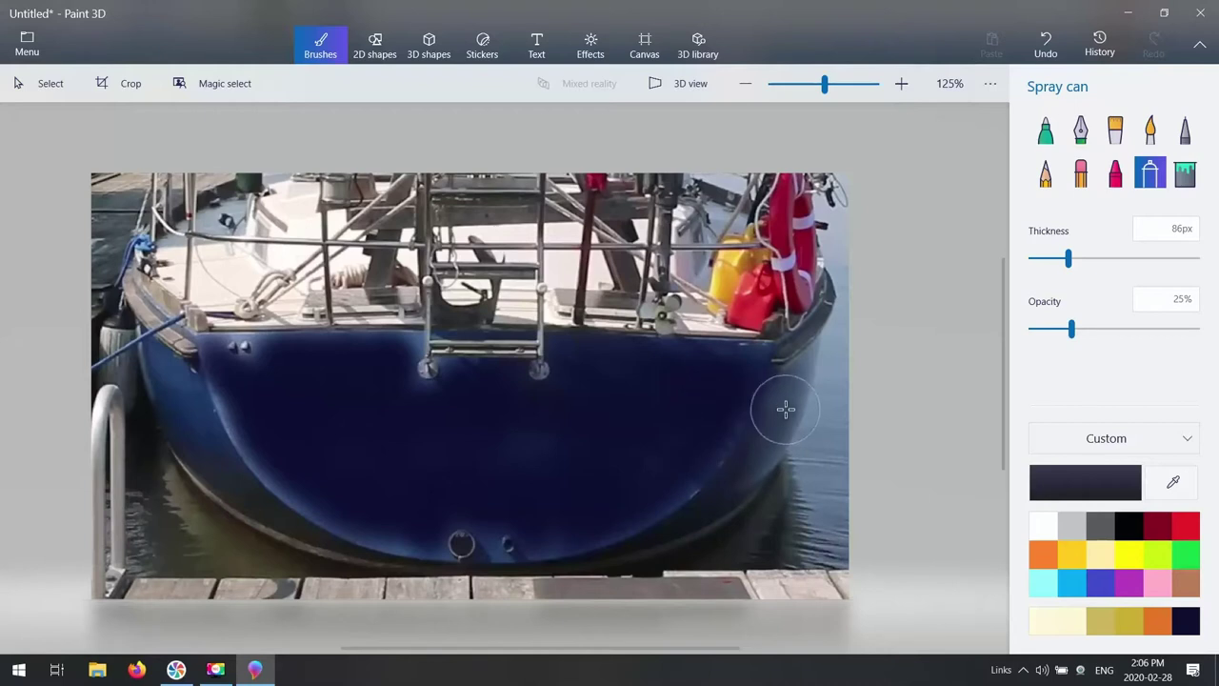
- Set up 2D text with a khaki gold colour, centred alignment and size 94
click(539, 48)
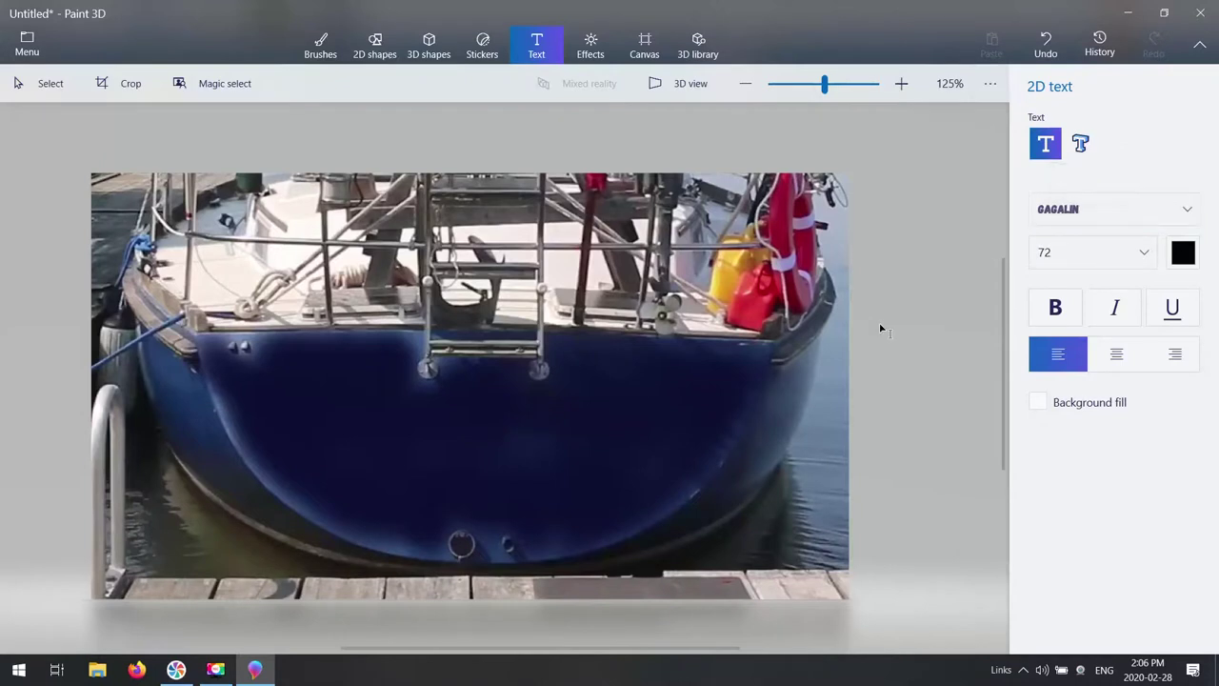
click(1181, 264)
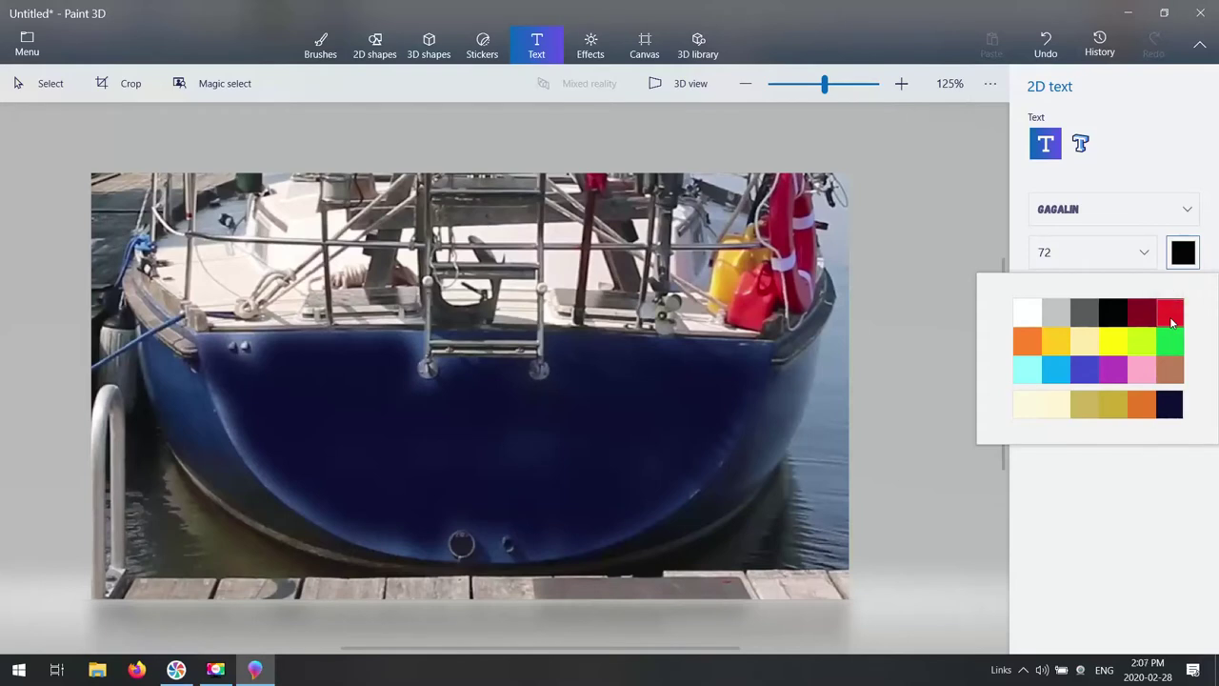
click(1091, 410)
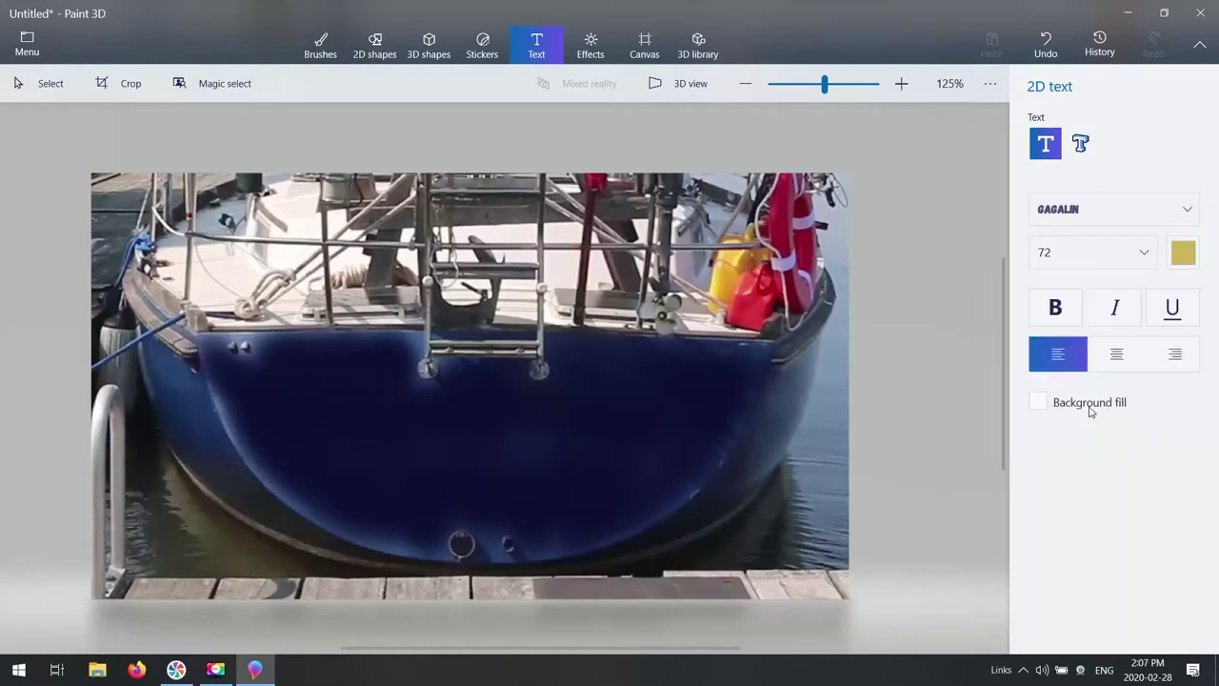
click(1117, 355)
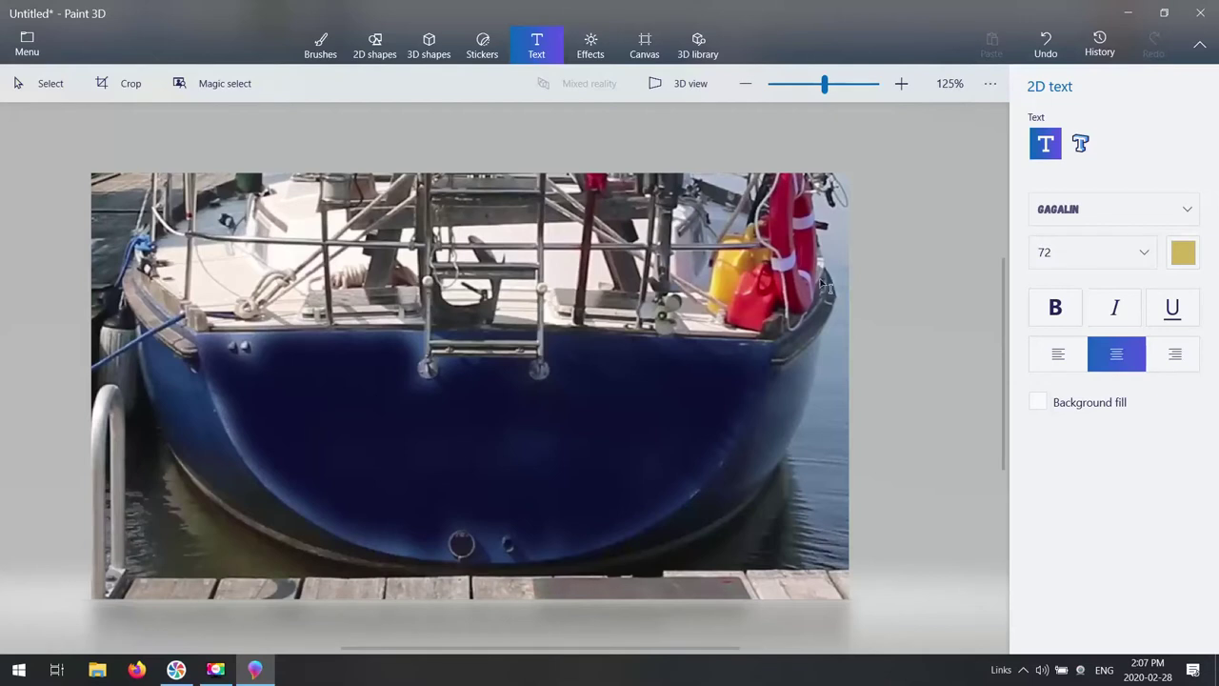
click(1147, 252)
click(1147, 284)
- Place a text box spanning the painted stern panel and enter the boat name WINDOVER
click(281, 410)
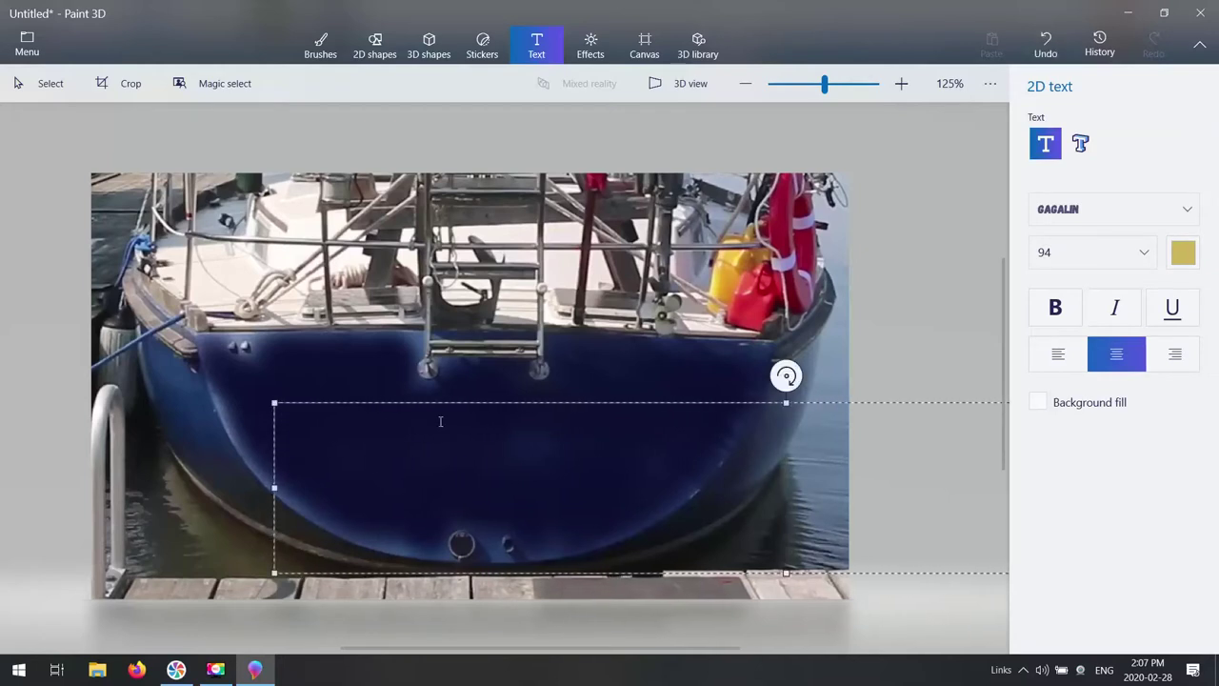
drag(429, 404, 418, 351)
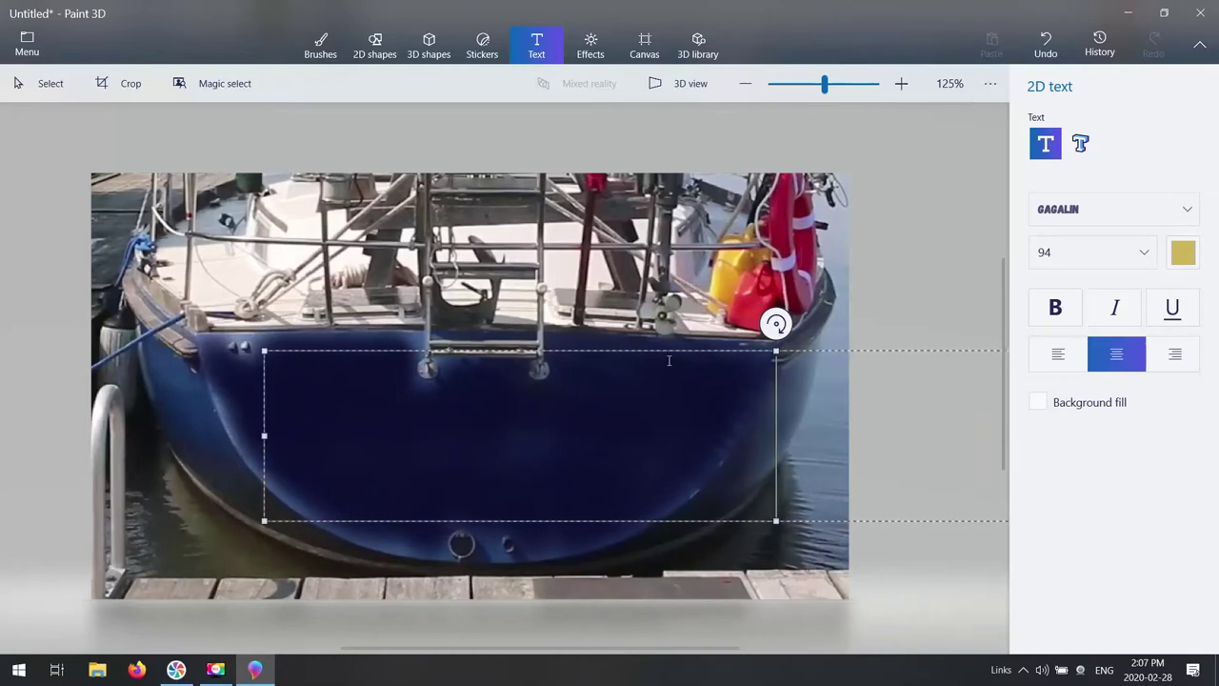
key(ctrl+z)
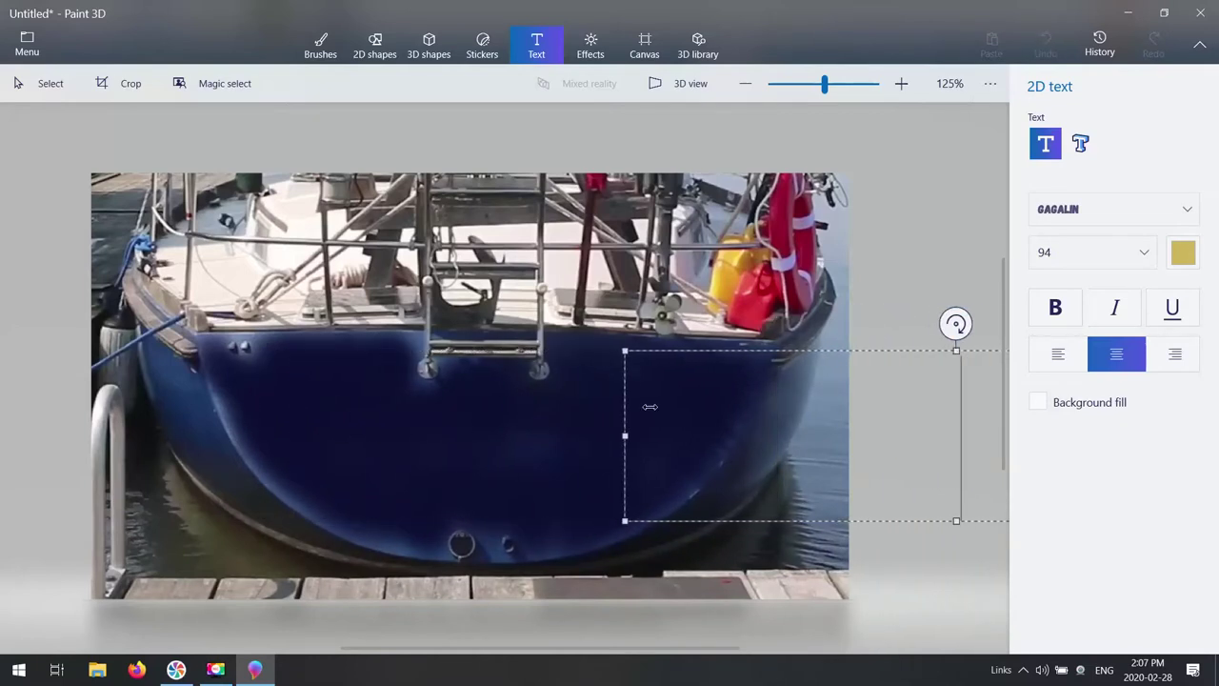
drag(650, 407, 768, 407)
drag(782, 363, 254, 385)
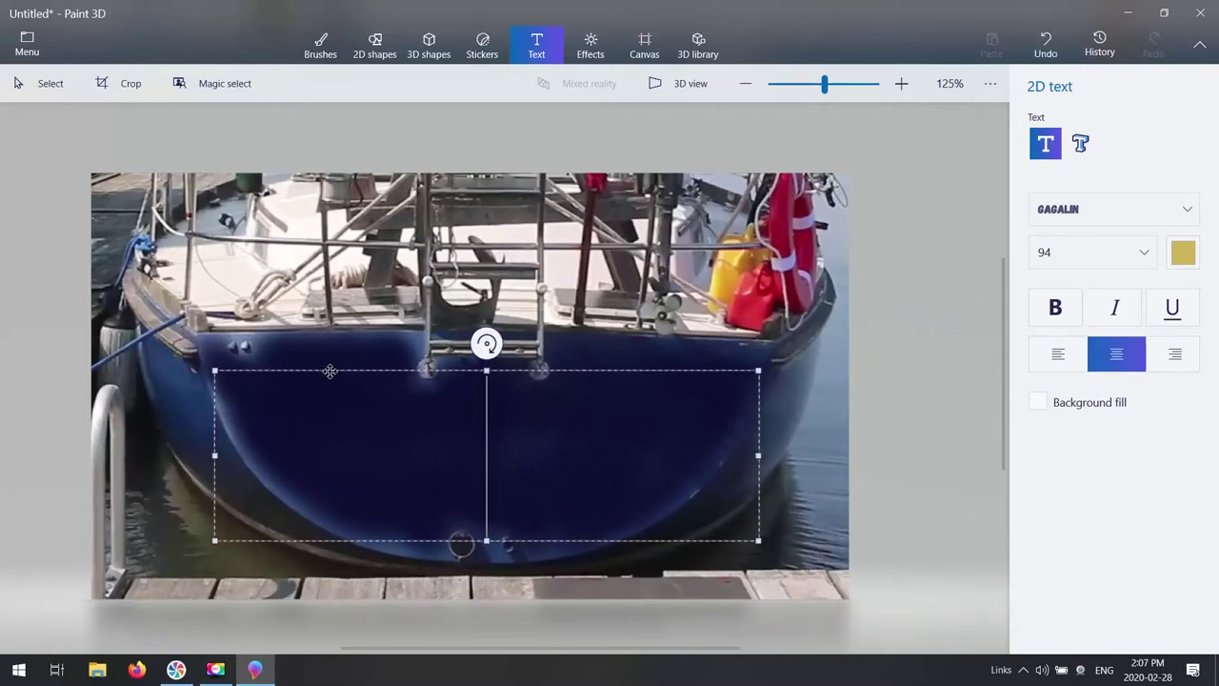
text(WI)
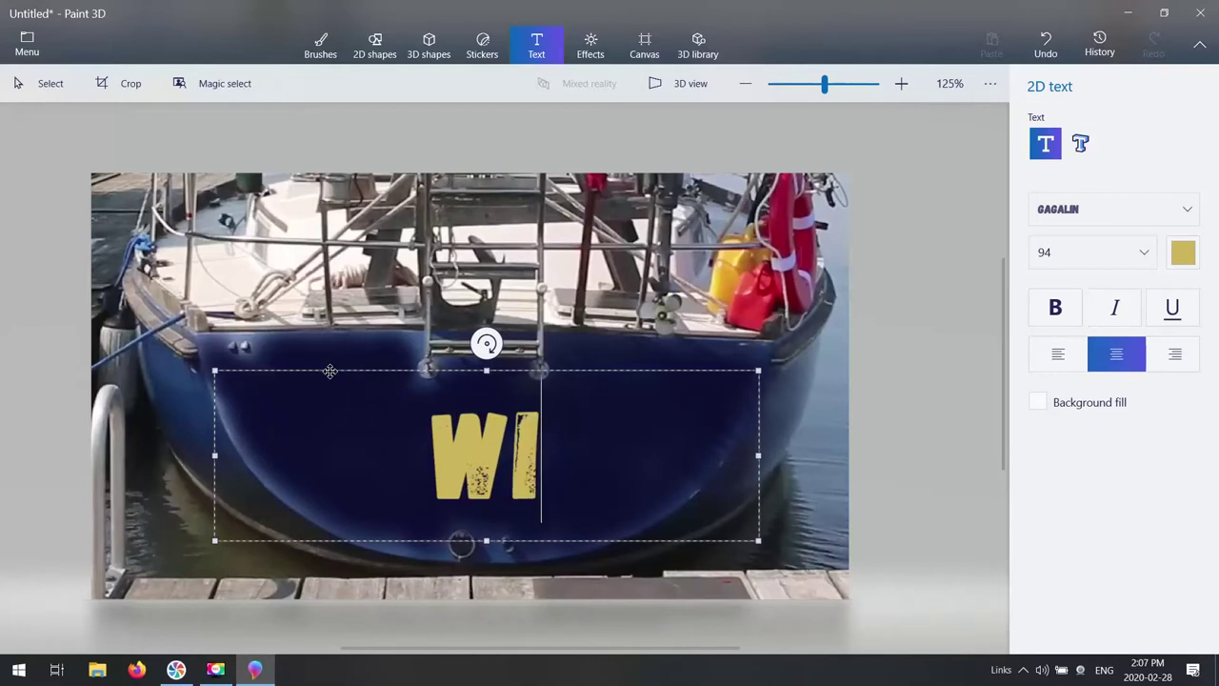
text(NDOVER)
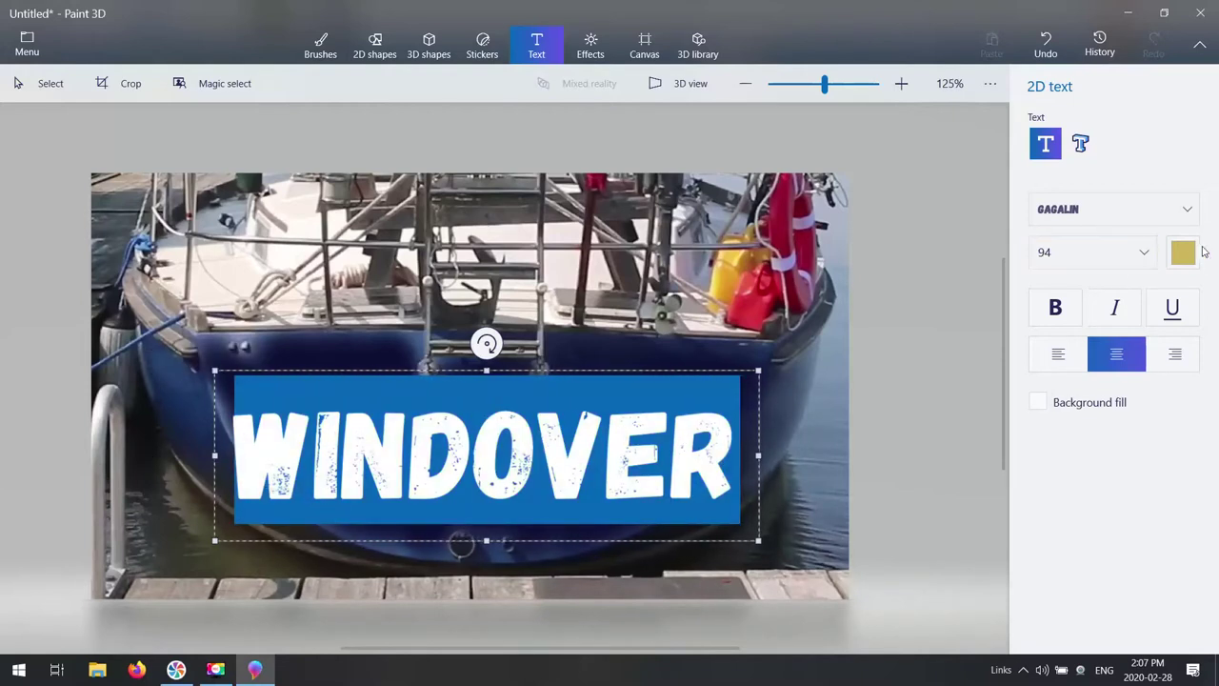
- Reduce the WINDOVER text to size 72 and shift its box slightly upward on the stern
click(1146, 255)
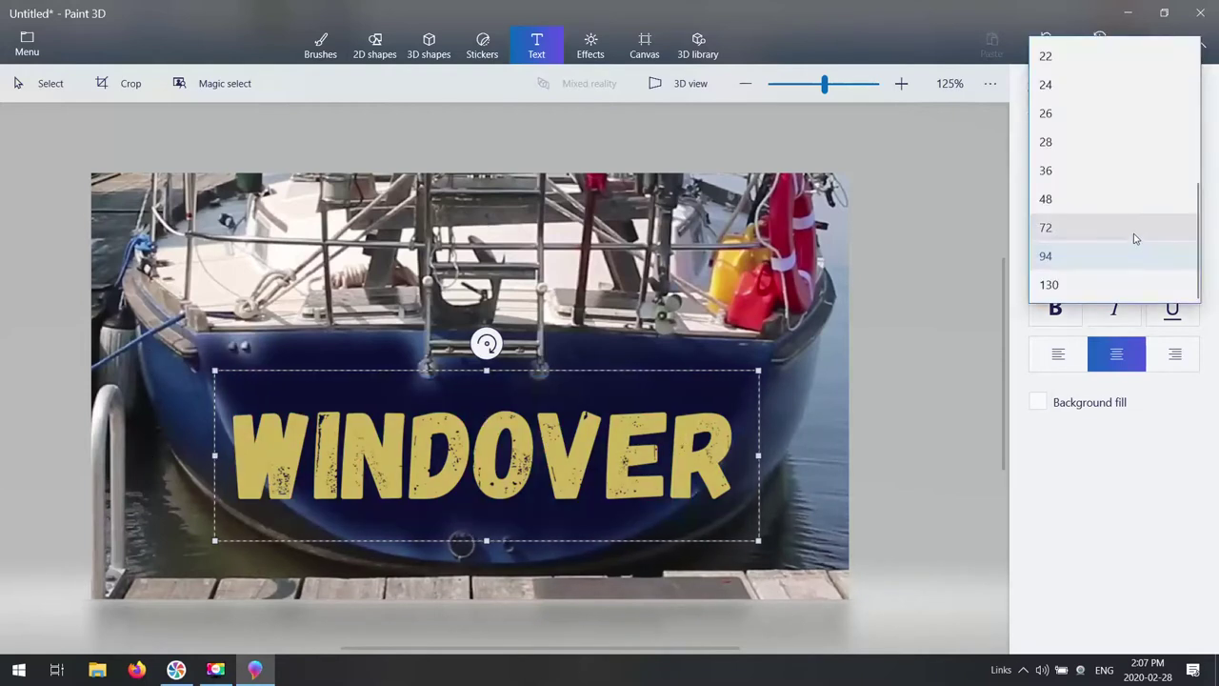
click(1133, 229)
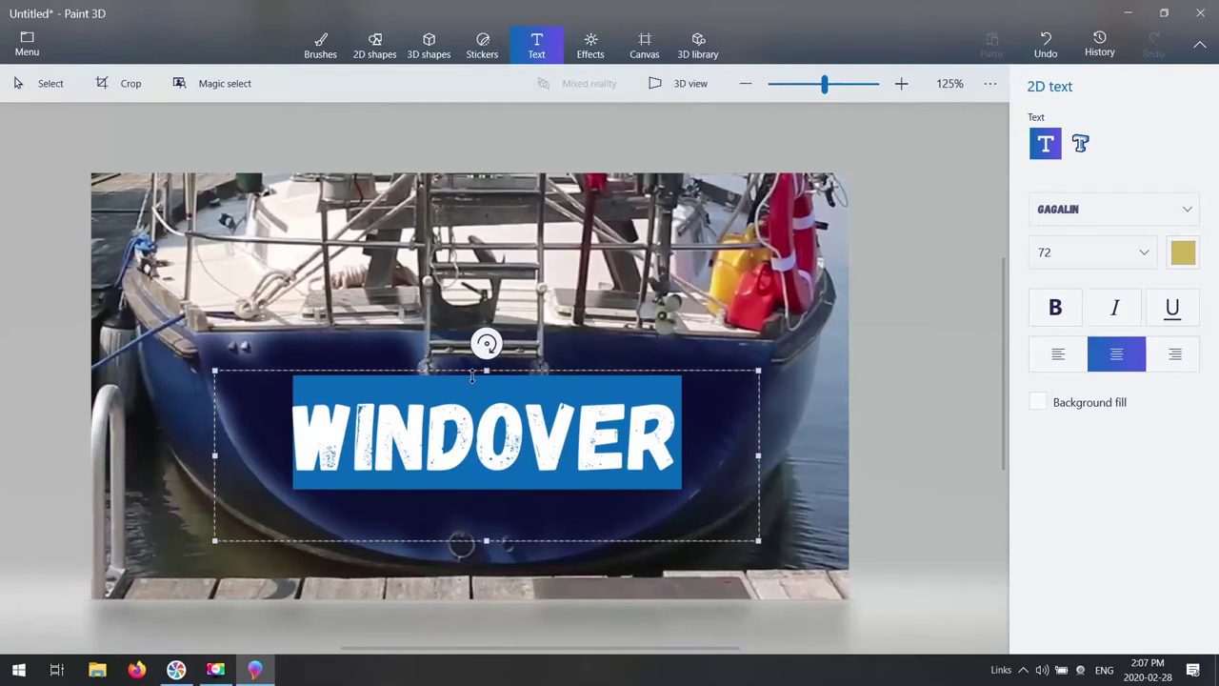
drag(463, 373, 458, 355)
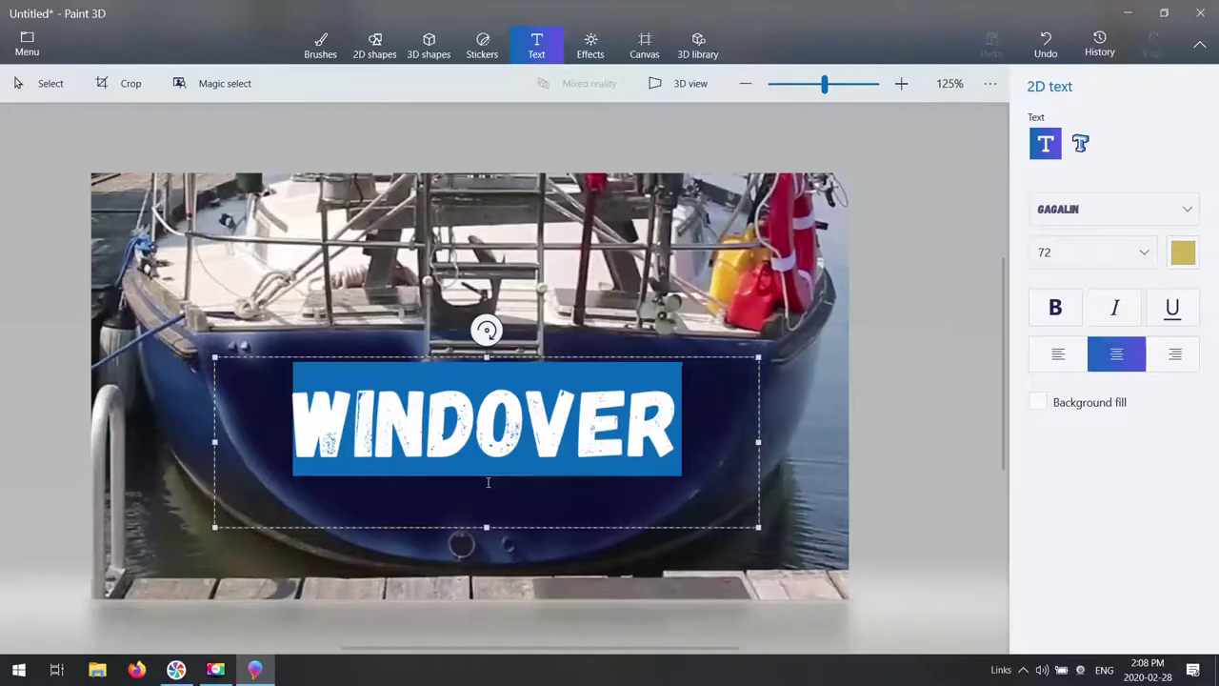
- Change the font of the whole WINDOVER text to Trajan Pro 3
click(488, 482)
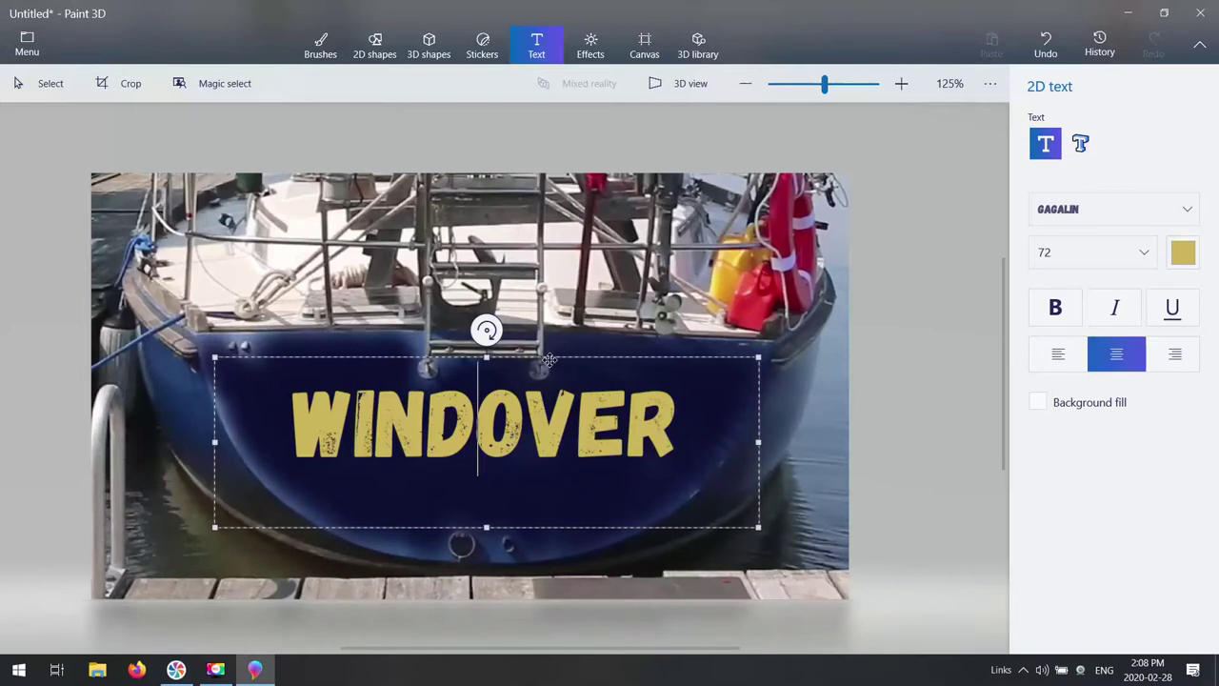
drag(680, 429, 291, 429)
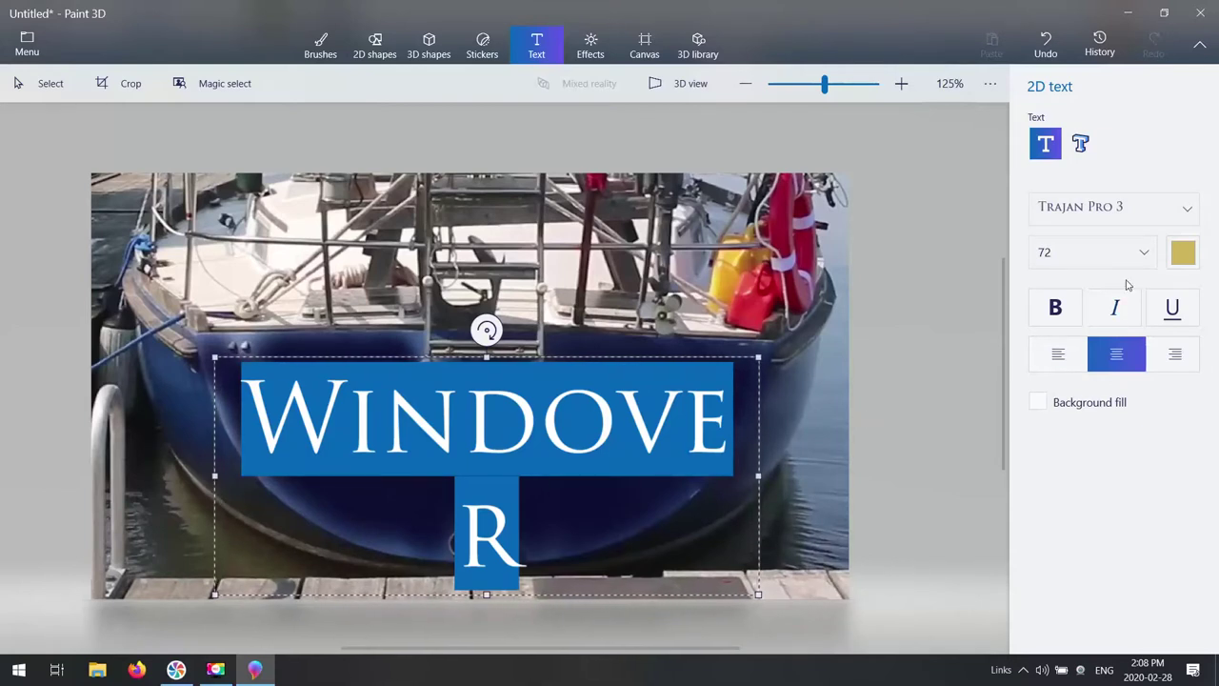
- Reduce the WINDOVER text to size 48 and shift its box slightly down on the stern panel
click(1146, 254)
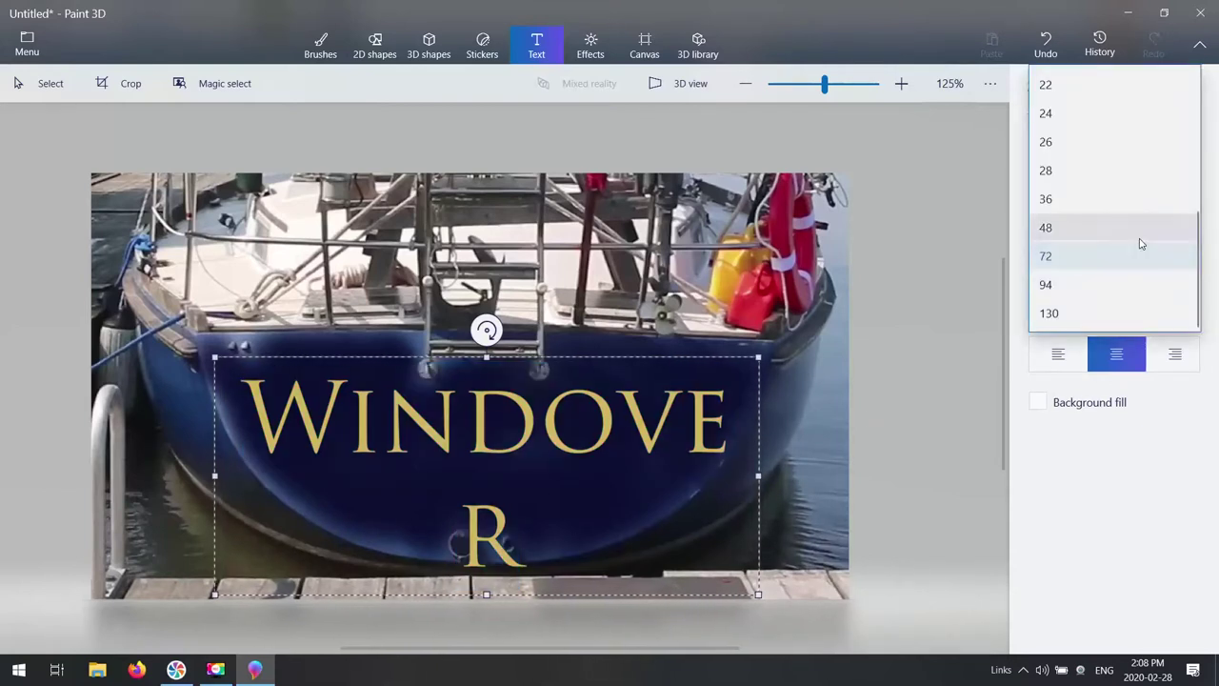
click(1137, 230)
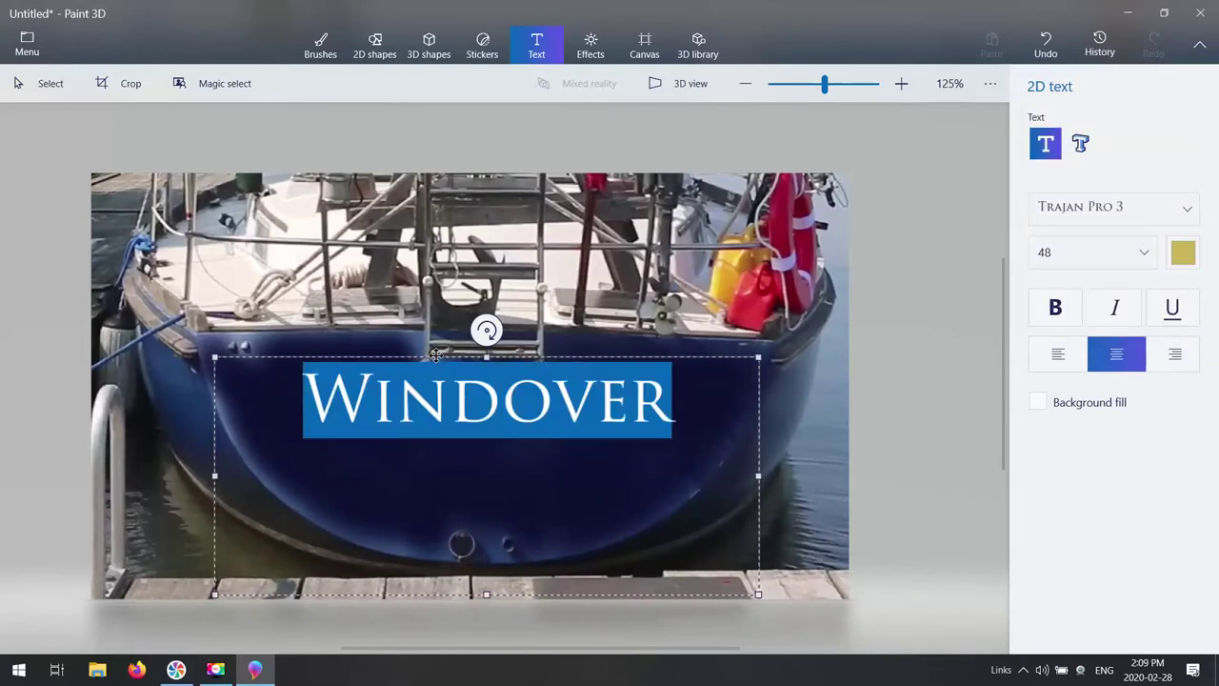
drag(438, 358, 438, 374)
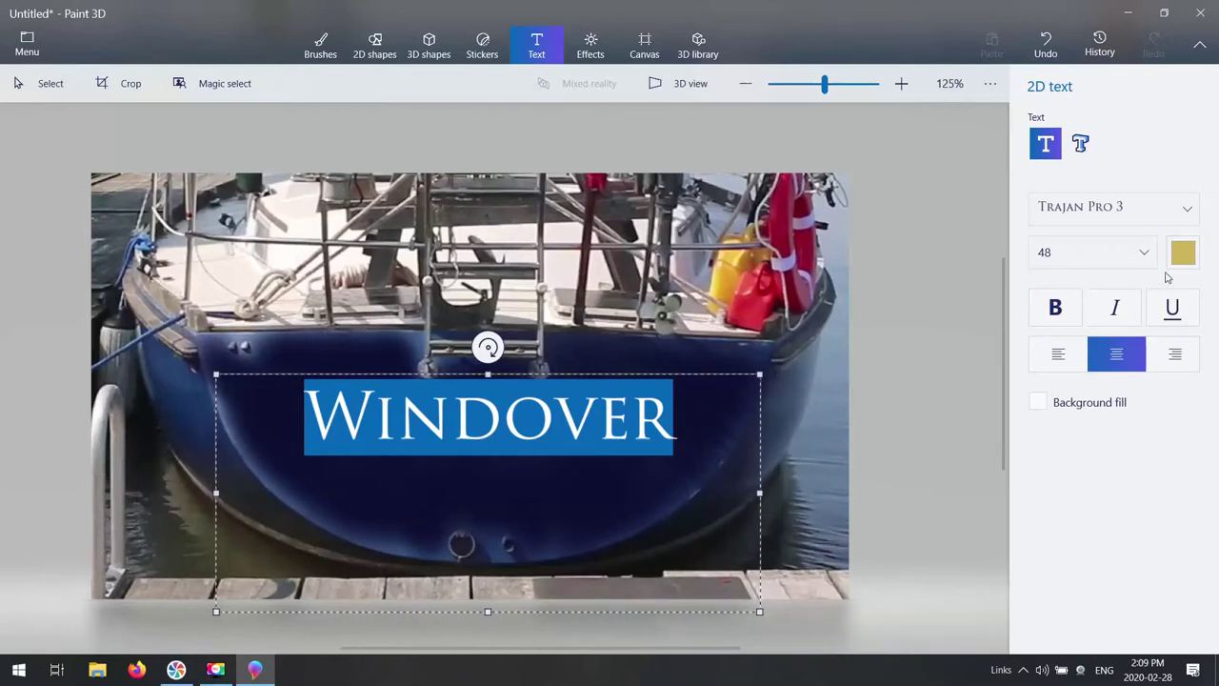
click(562, 502)
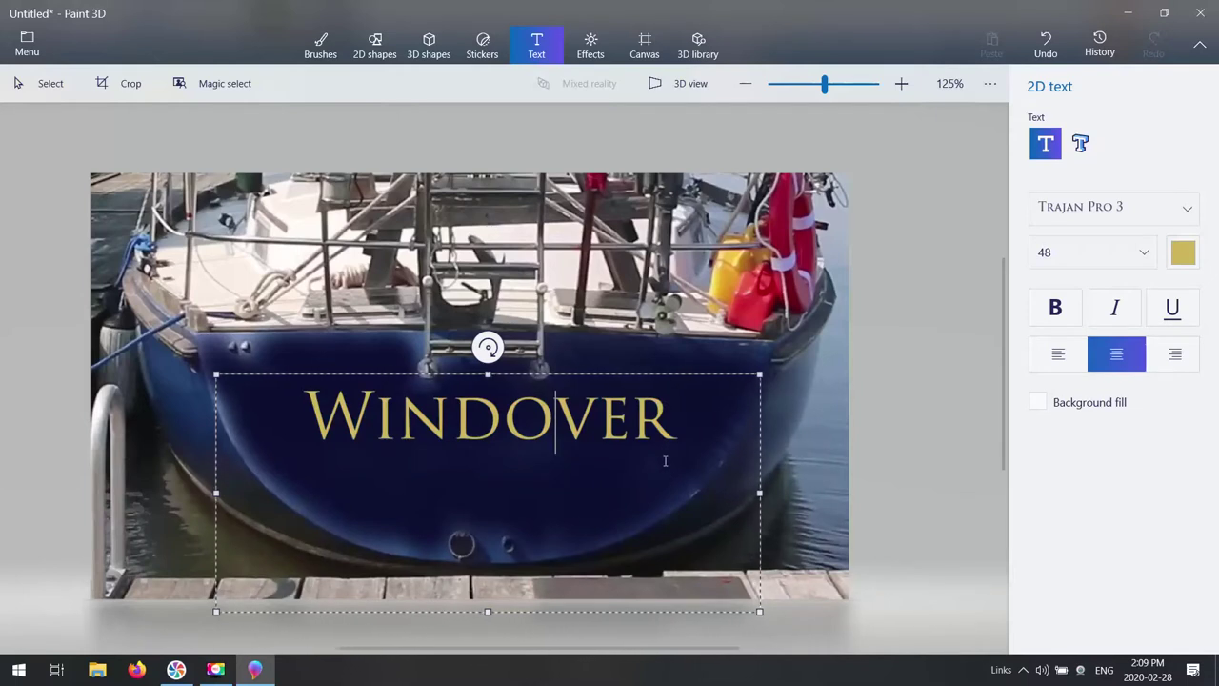
- Recolour the whole WINDOVER text red
drag(680, 427, 352, 435)
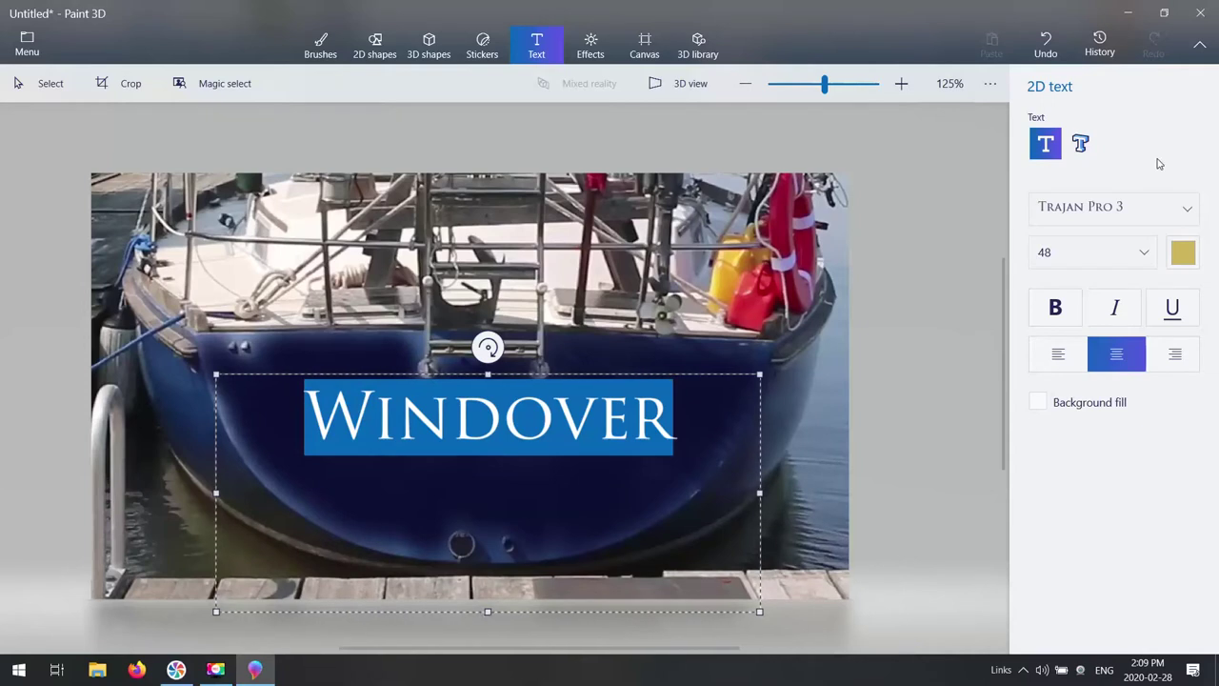
click(1182, 254)
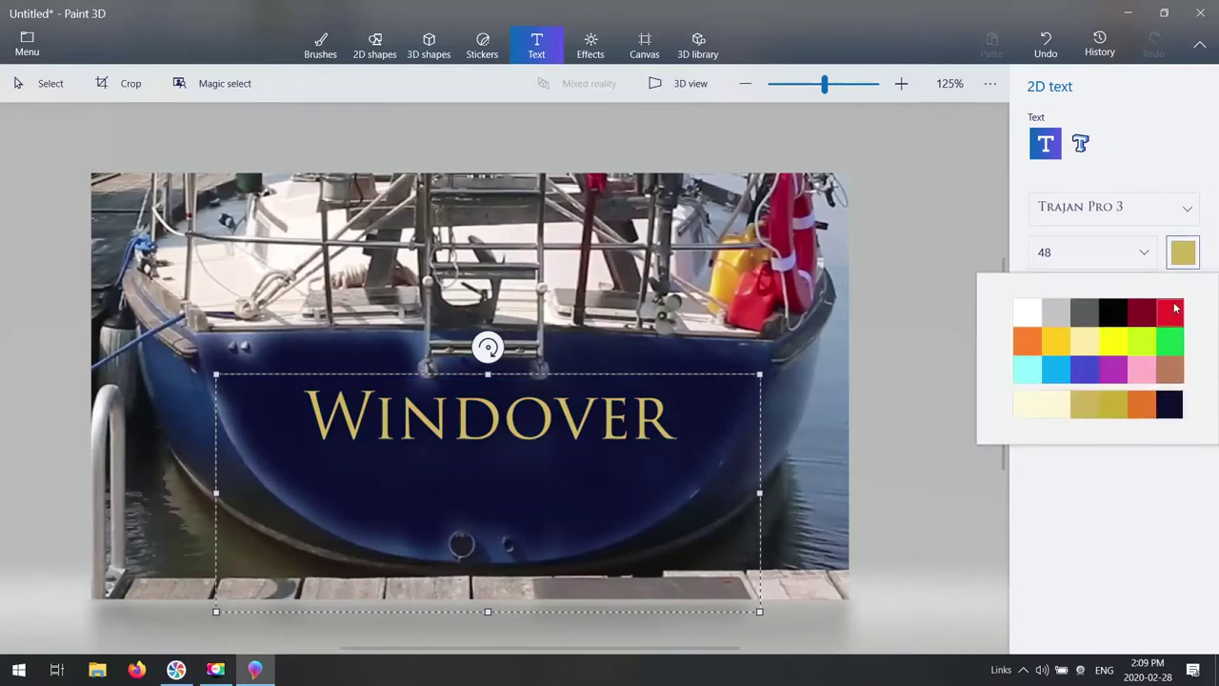
click(1172, 315)
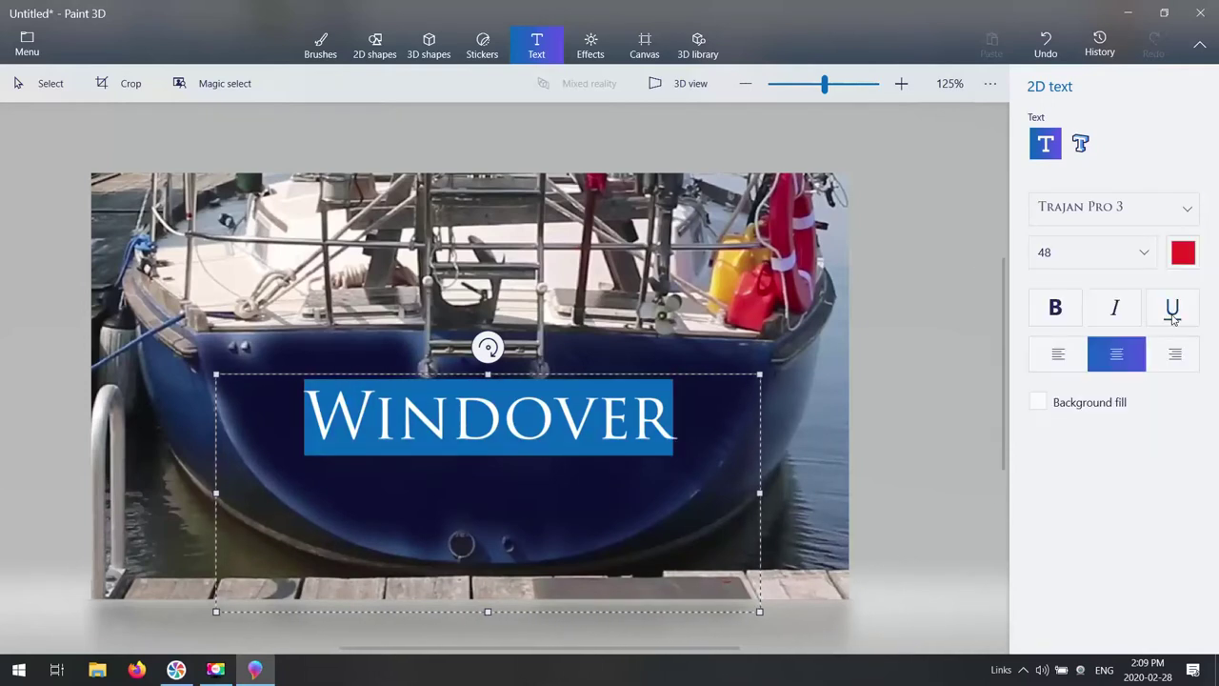
click(517, 486)
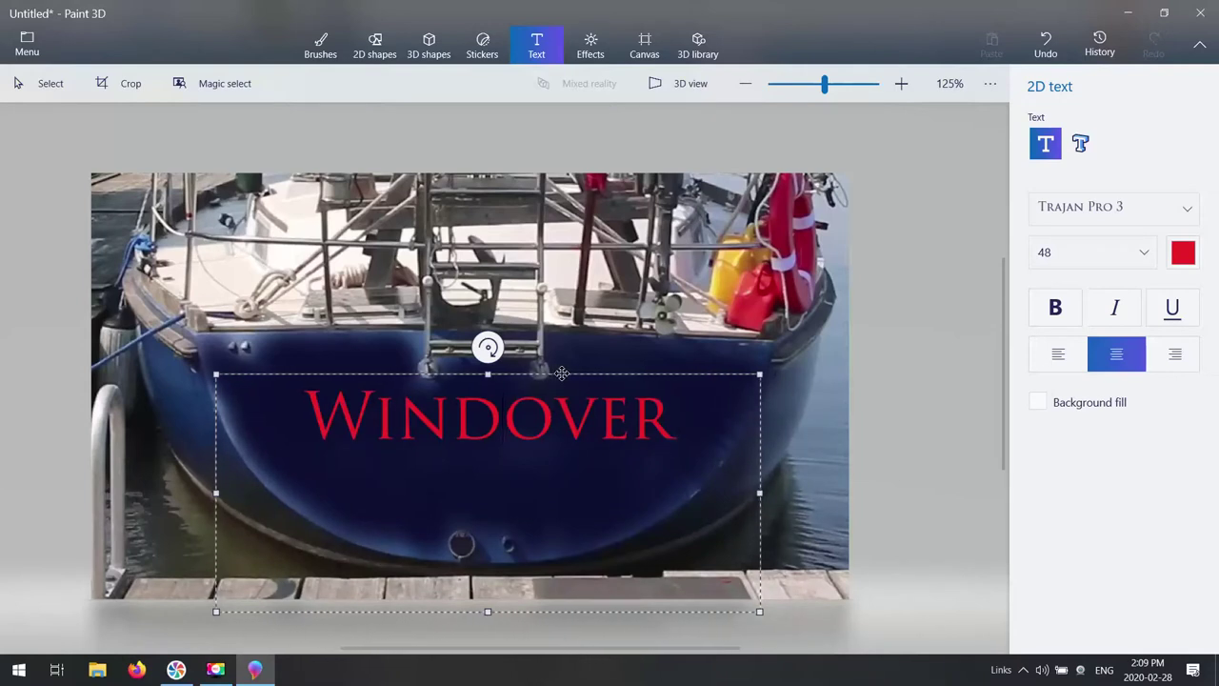
- Nudge the red WINDOVER text slightly up and to the left, and commit it to the image
drag(562, 373, 554, 370)
key(ctrl+z)
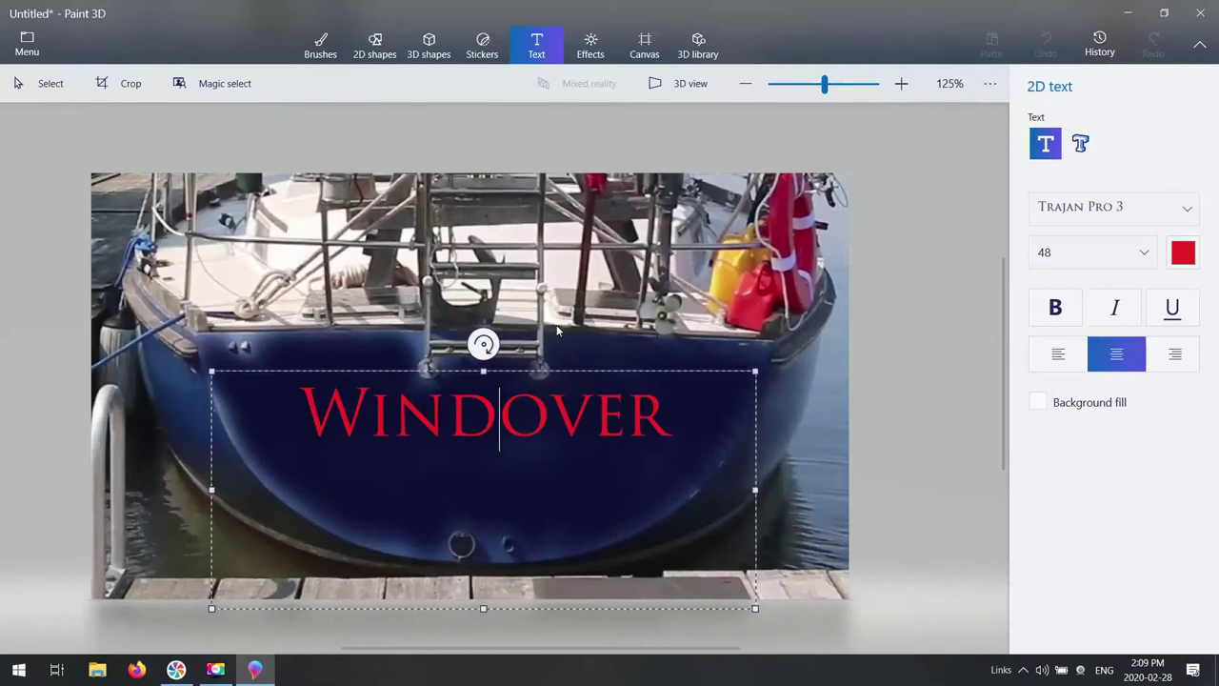
click(610, 349)
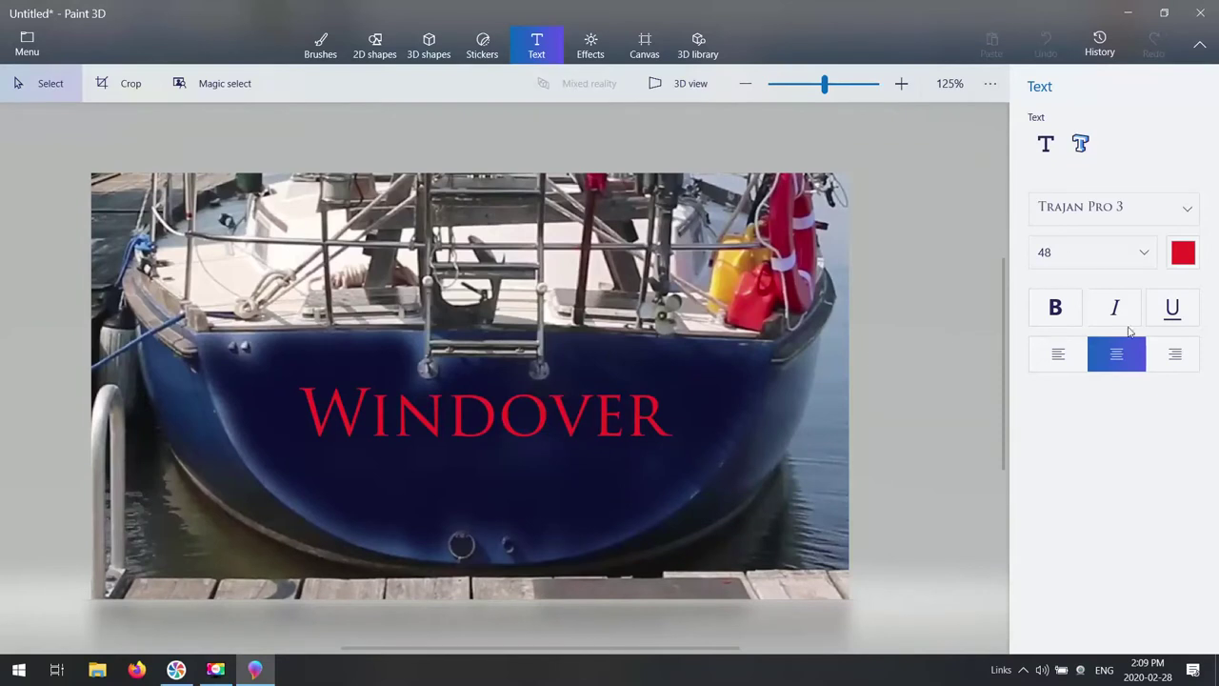
- Add a second 2D text box over the red lettering with WINDOVER in light grey
click(1183, 252)
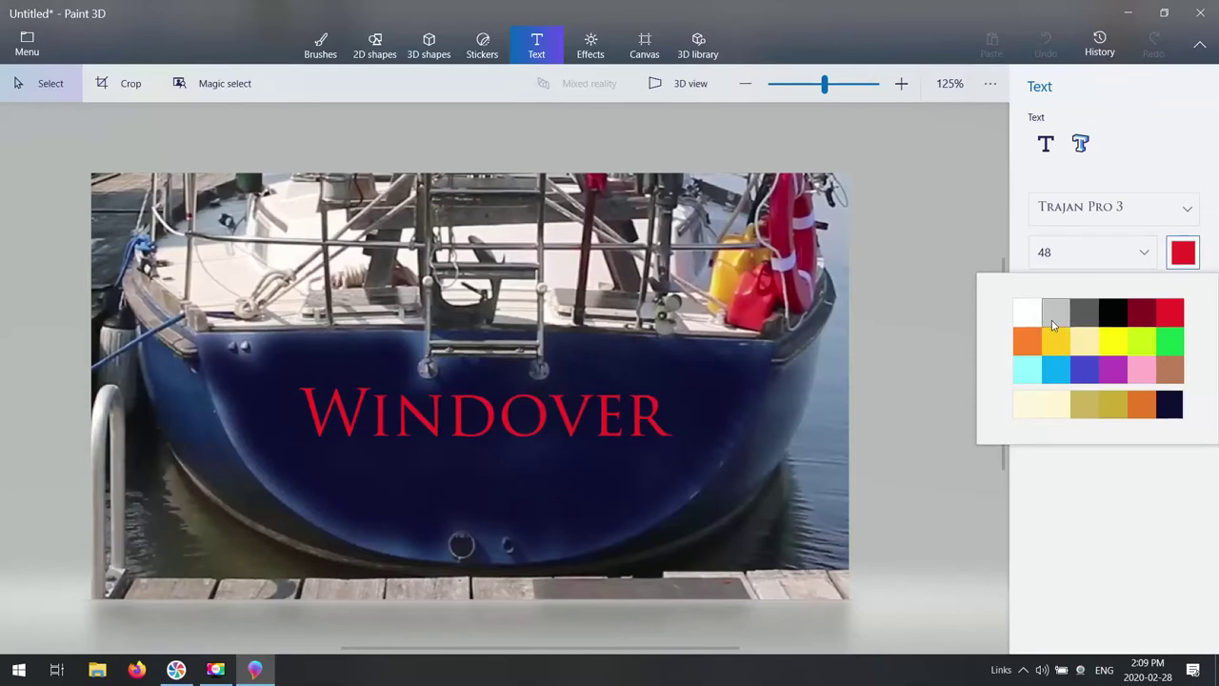
click(1051, 320)
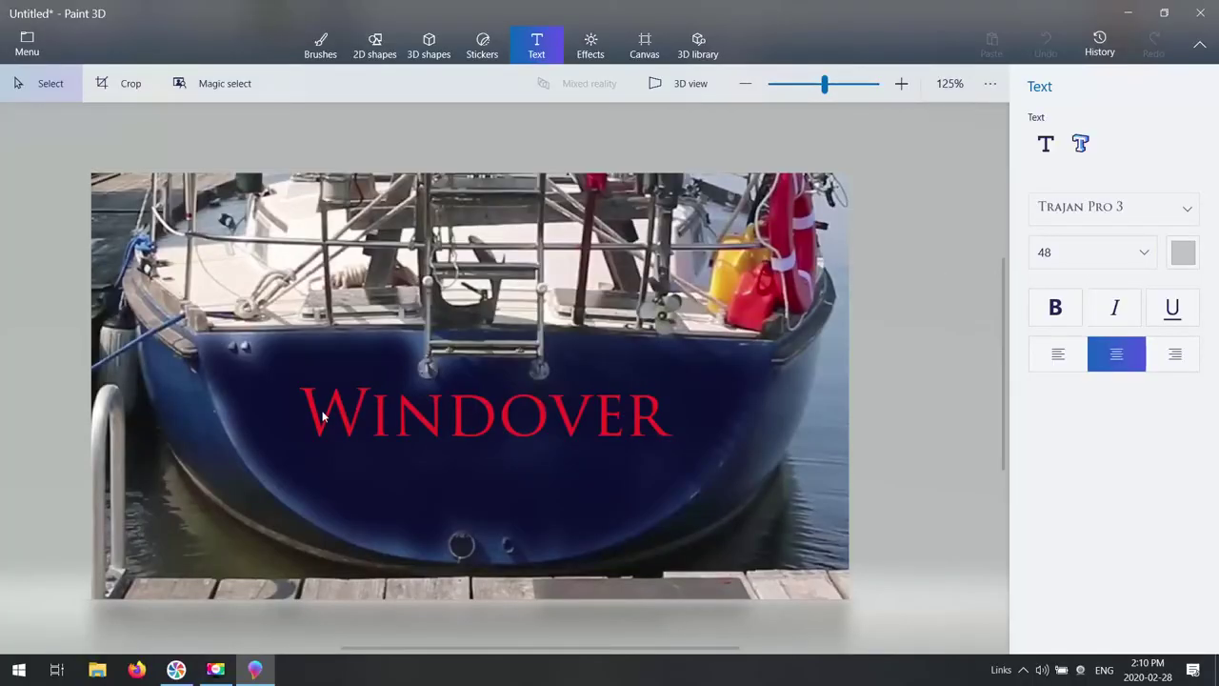
click(1047, 144)
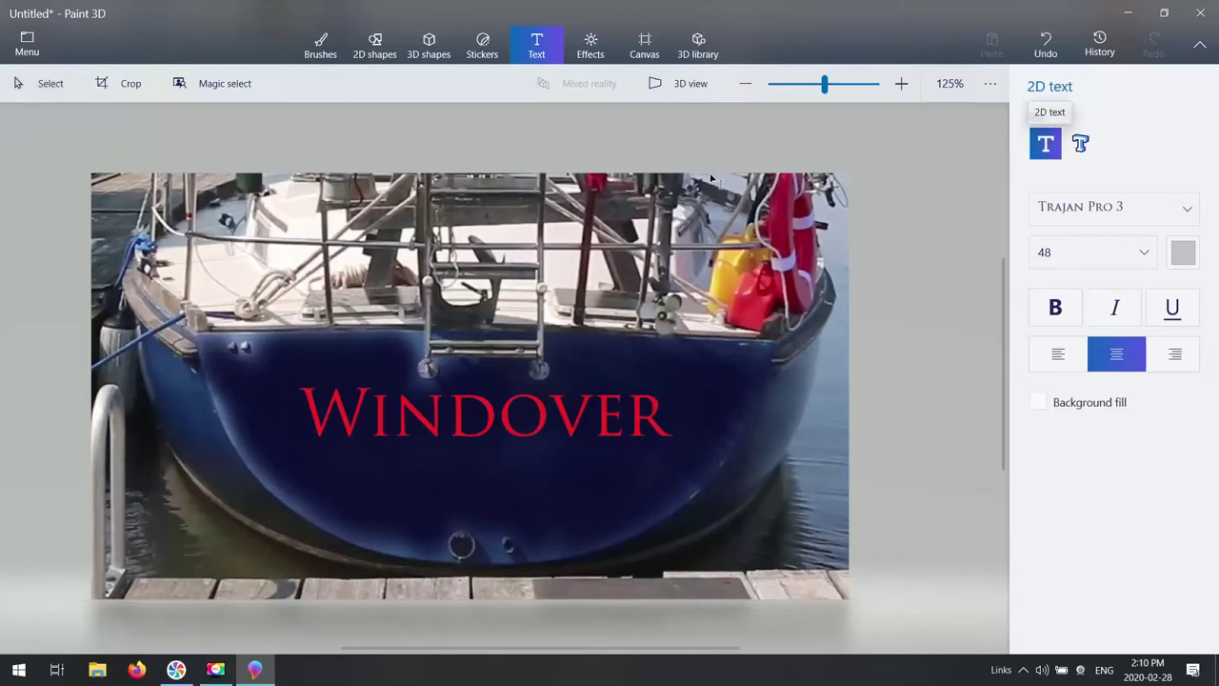
click(292, 403)
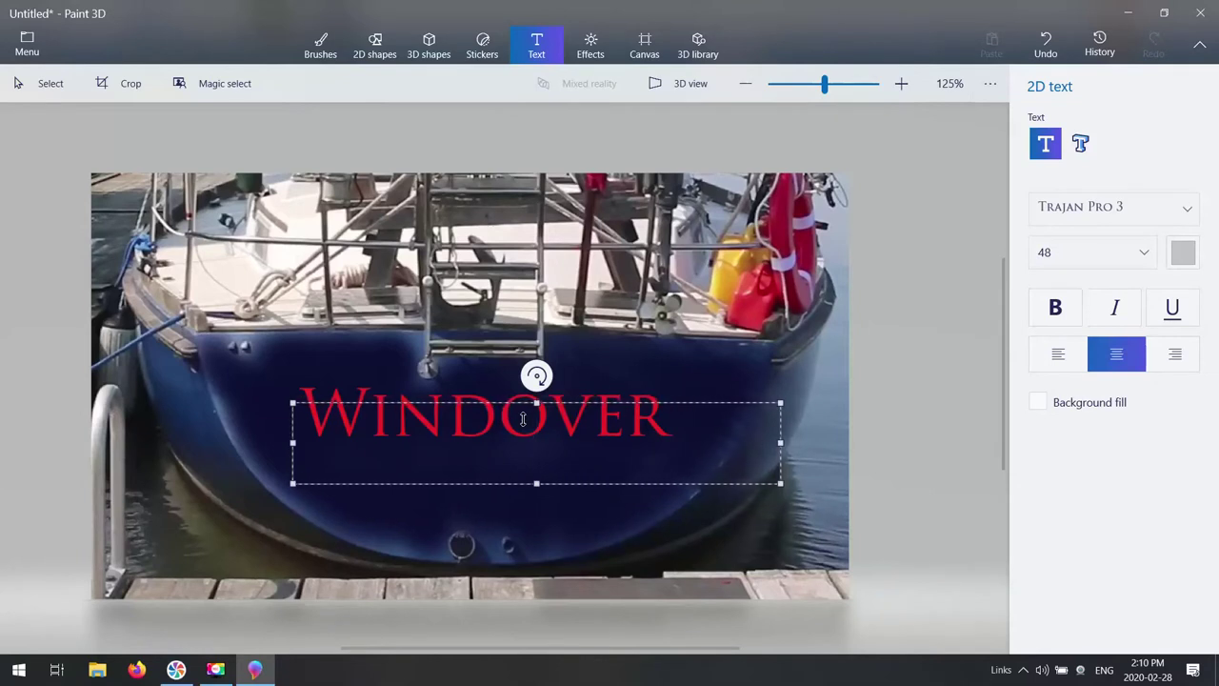
text(WIN)
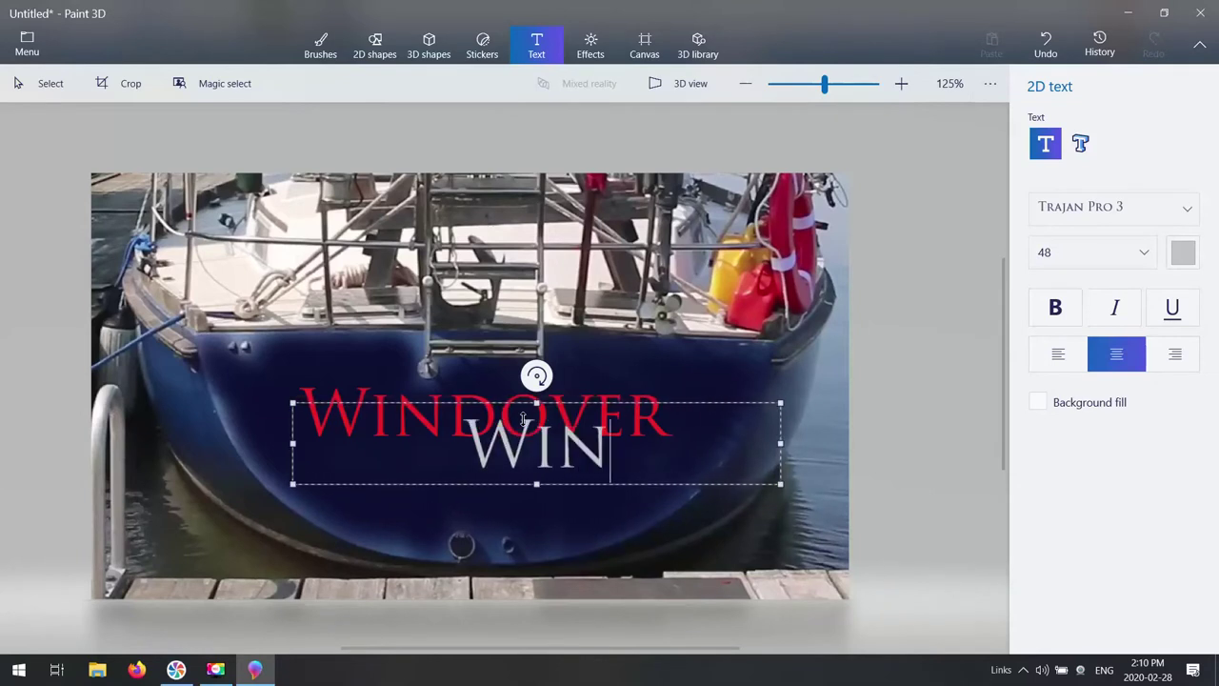
text(DOVER)
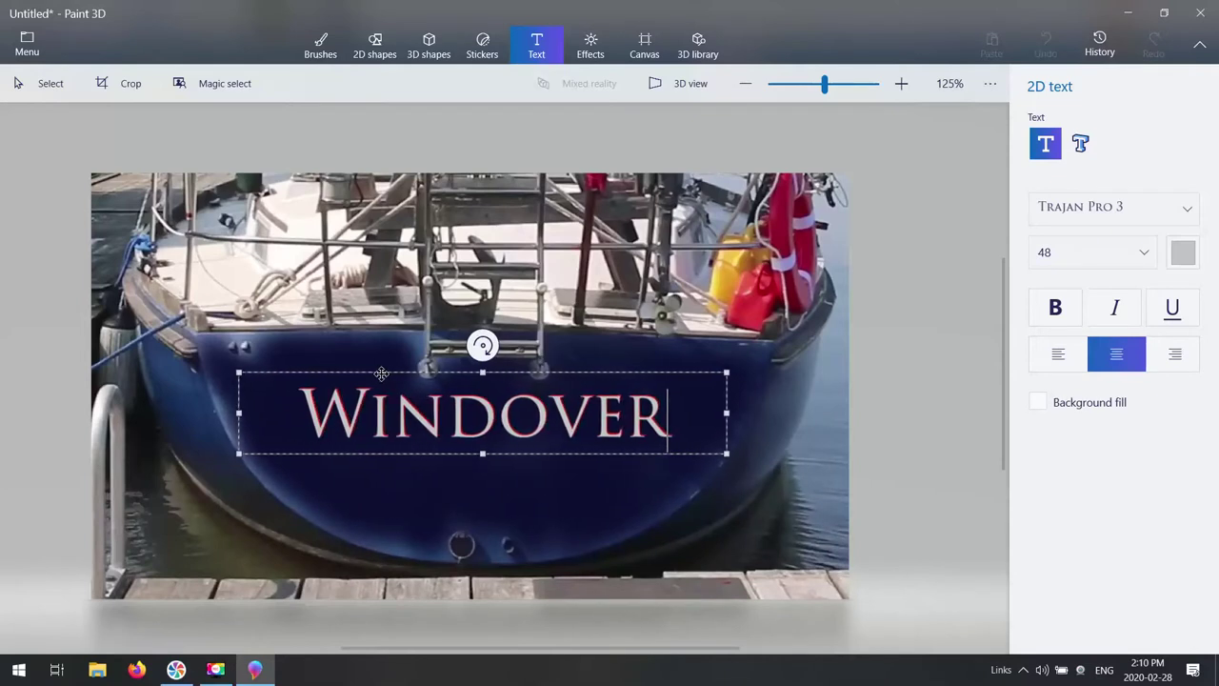
- Place the light grey WINDOVER slightly right of and above the red lettering as a drop-shadow effect, and commit it
drag(378, 373, 384, 373)
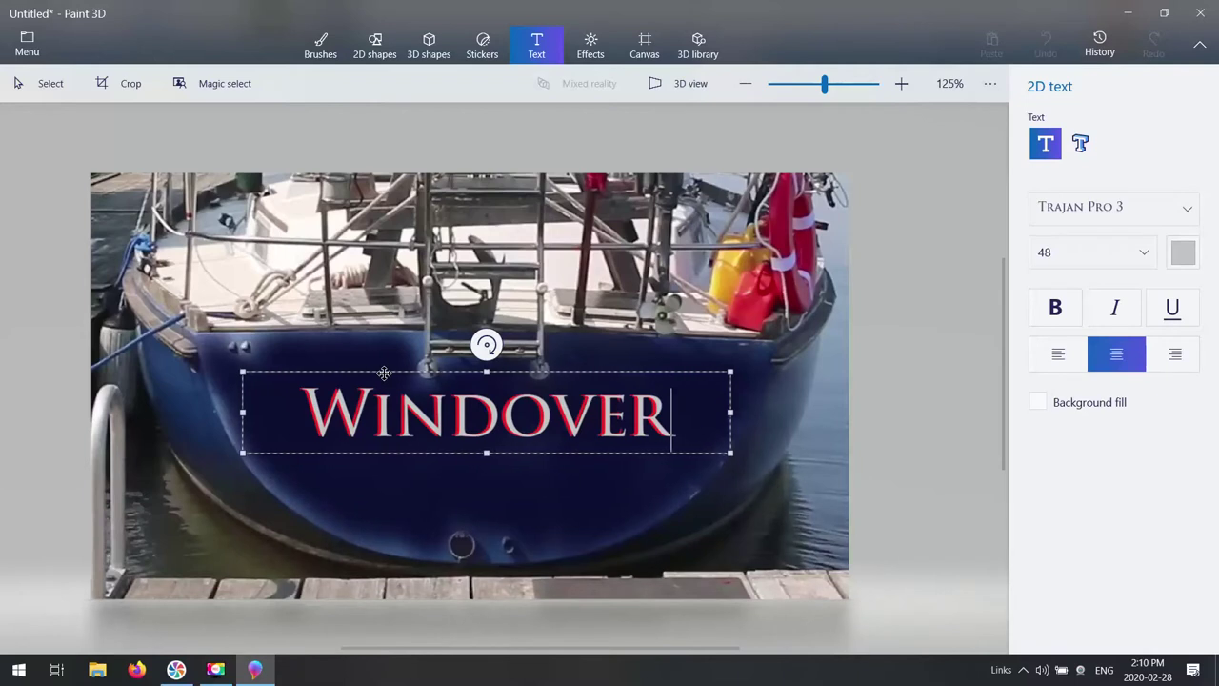
drag(384, 373, 385, 374)
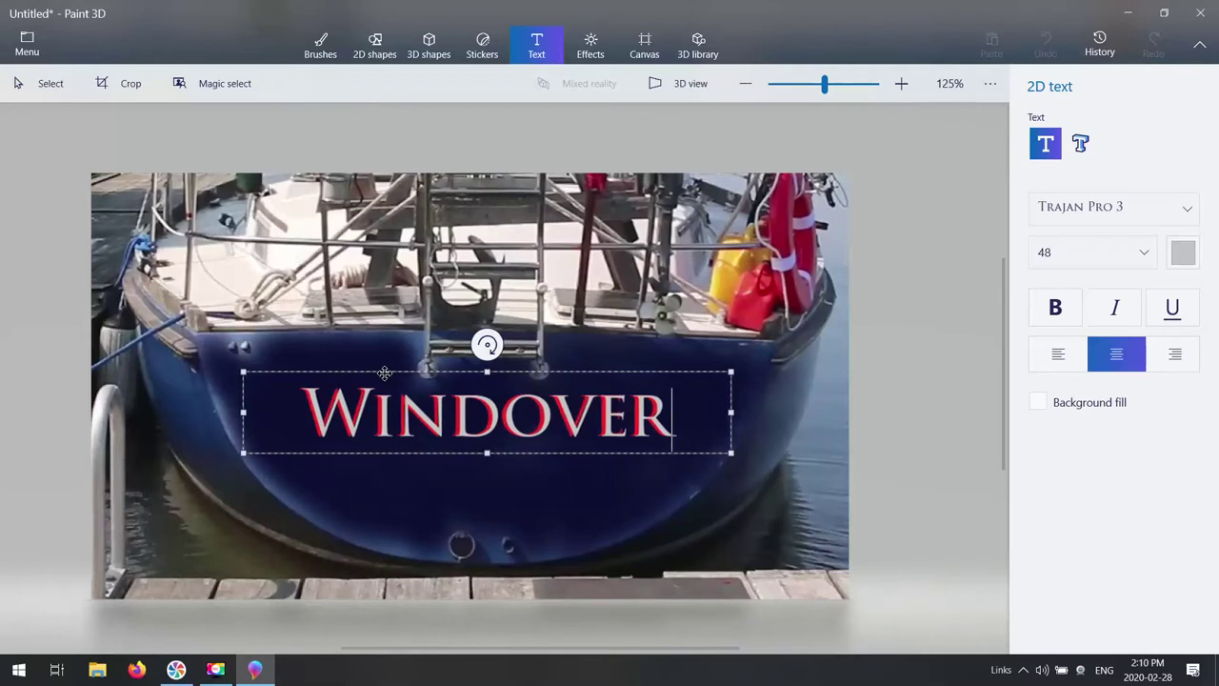
drag(385, 374, 384, 373)
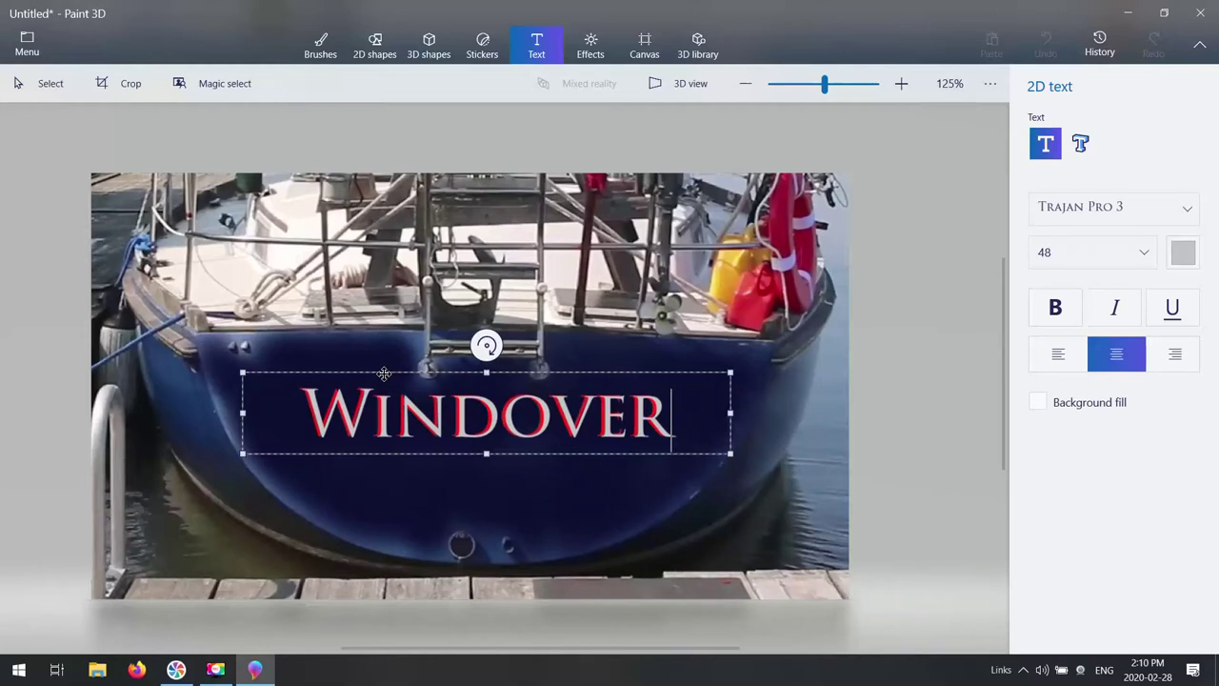
drag(384, 372, 383, 372)
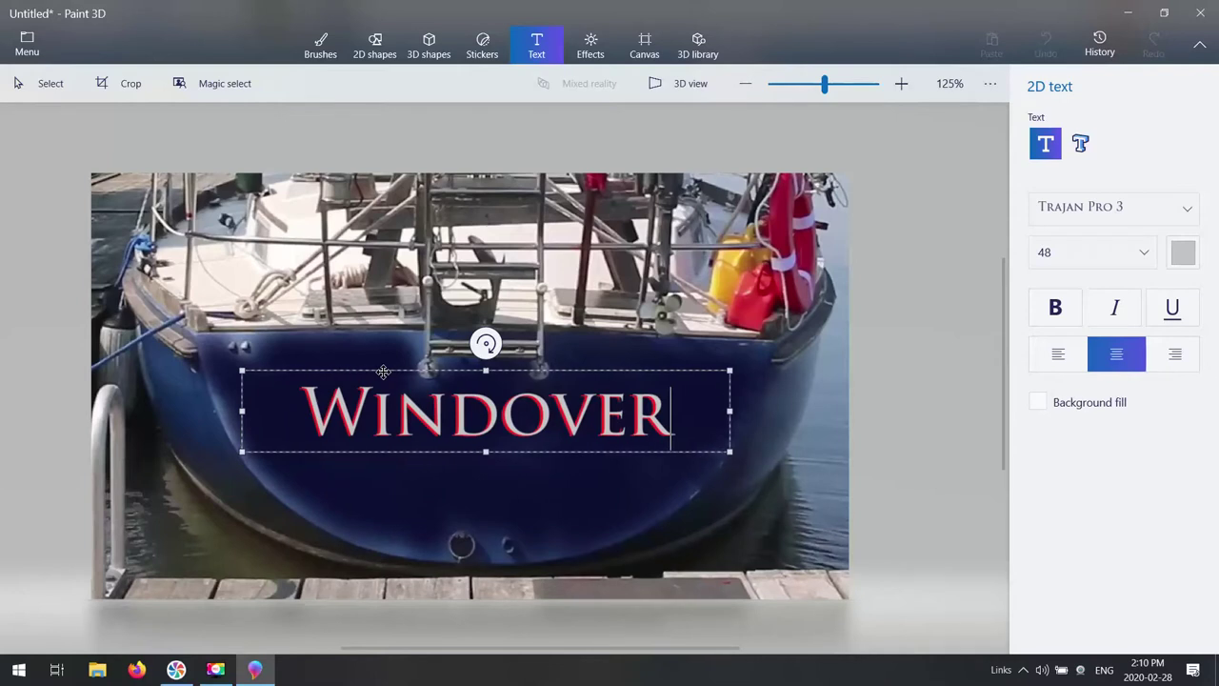
click(486, 471)
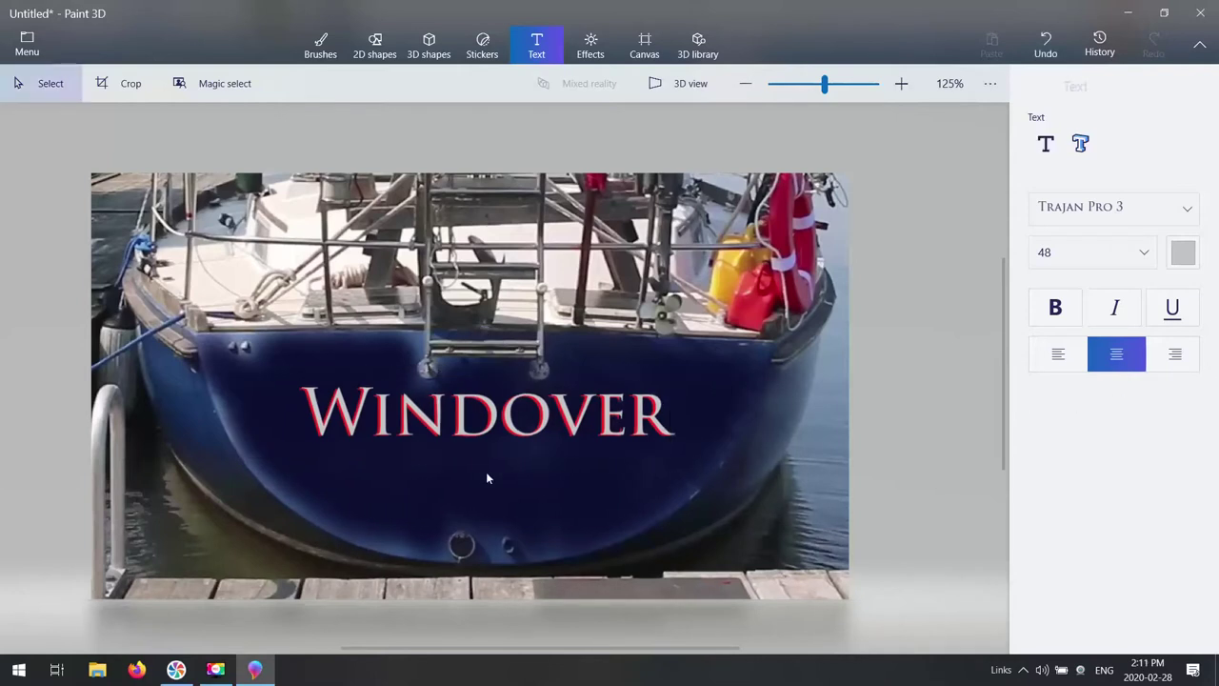
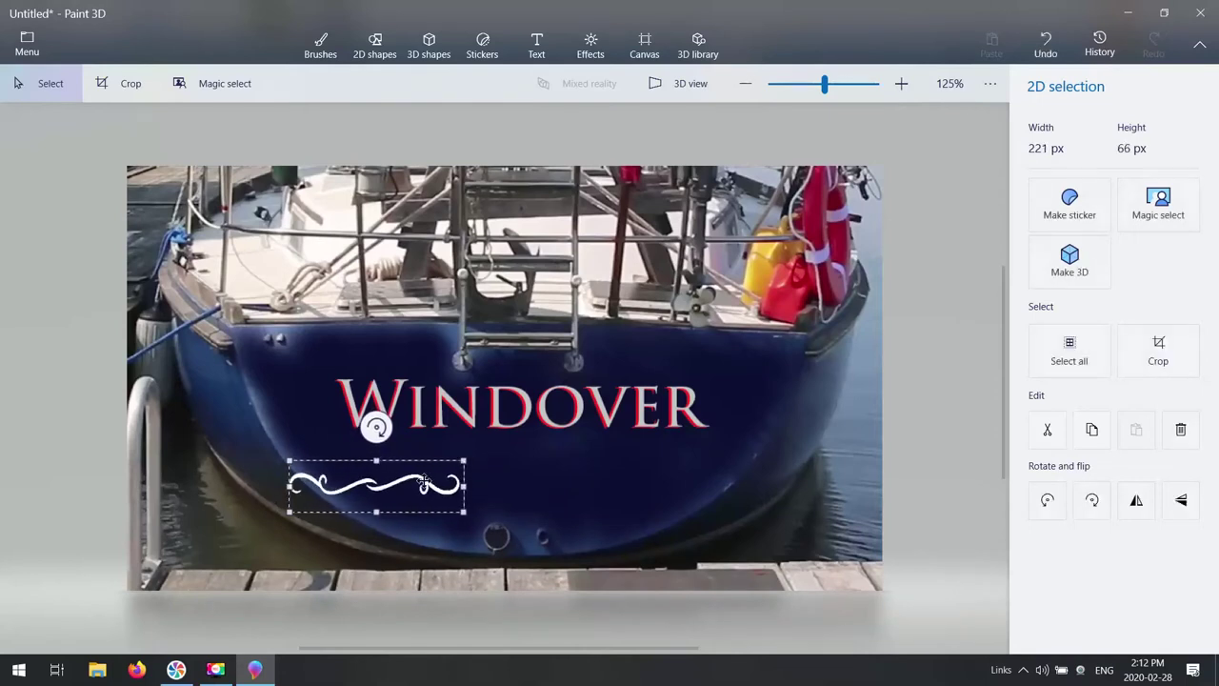
- Move the white scroll ornament to just beneath the middle of the WINDOVER lettering and commit its placement
drag(375, 486, 512, 449)
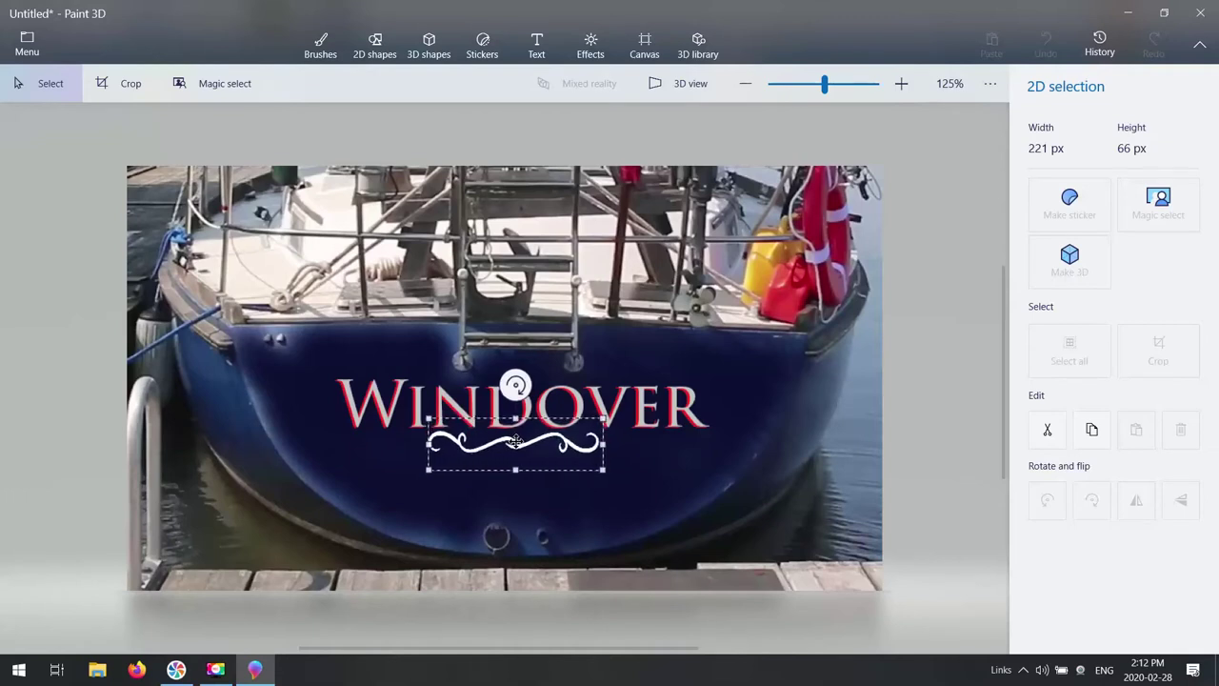
drag(516, 441, 516, 441)
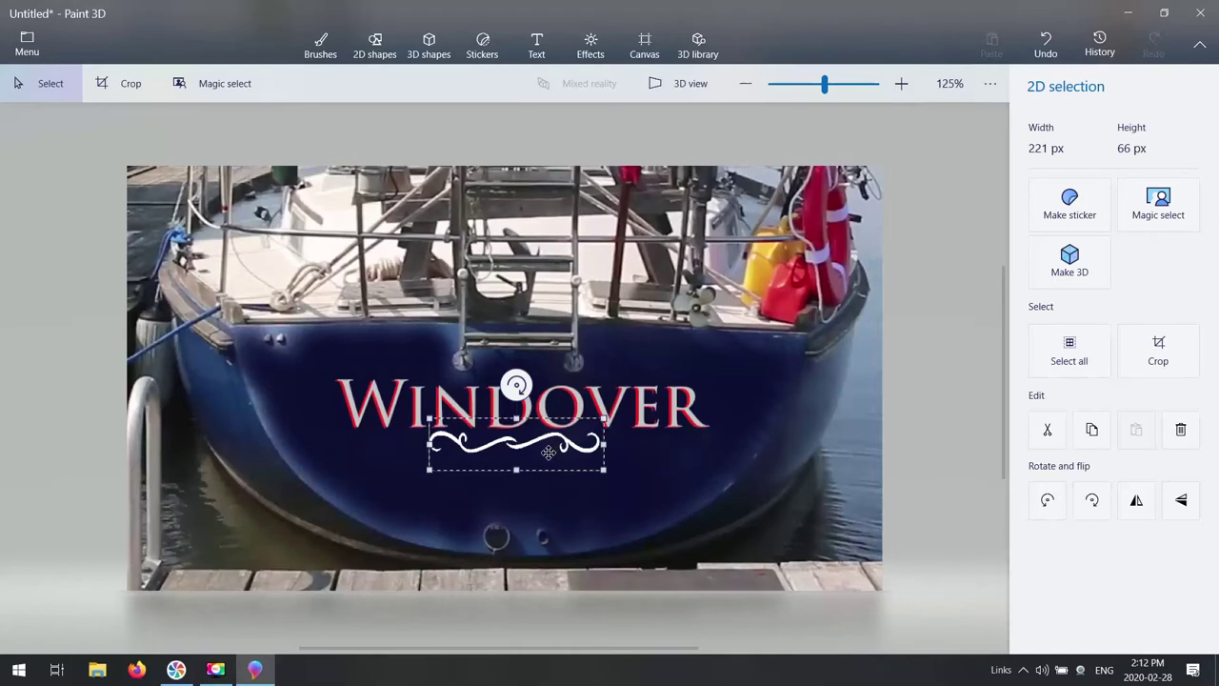
drag(549, 452, 549, 454)
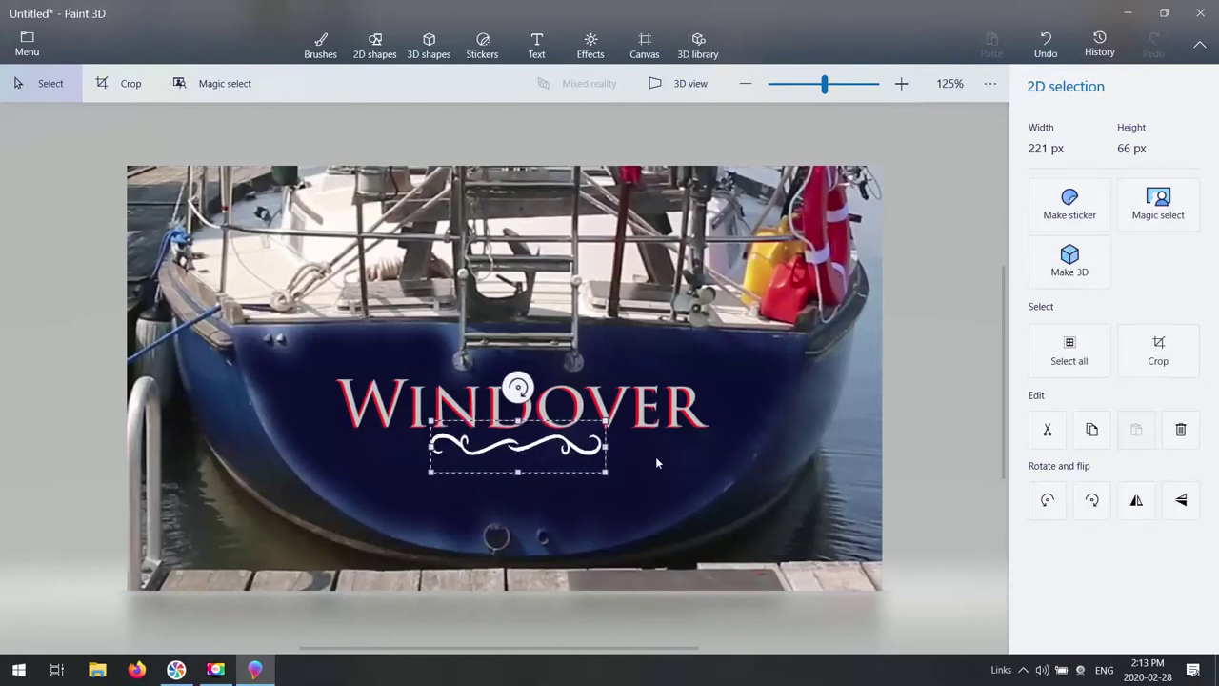
key(t)
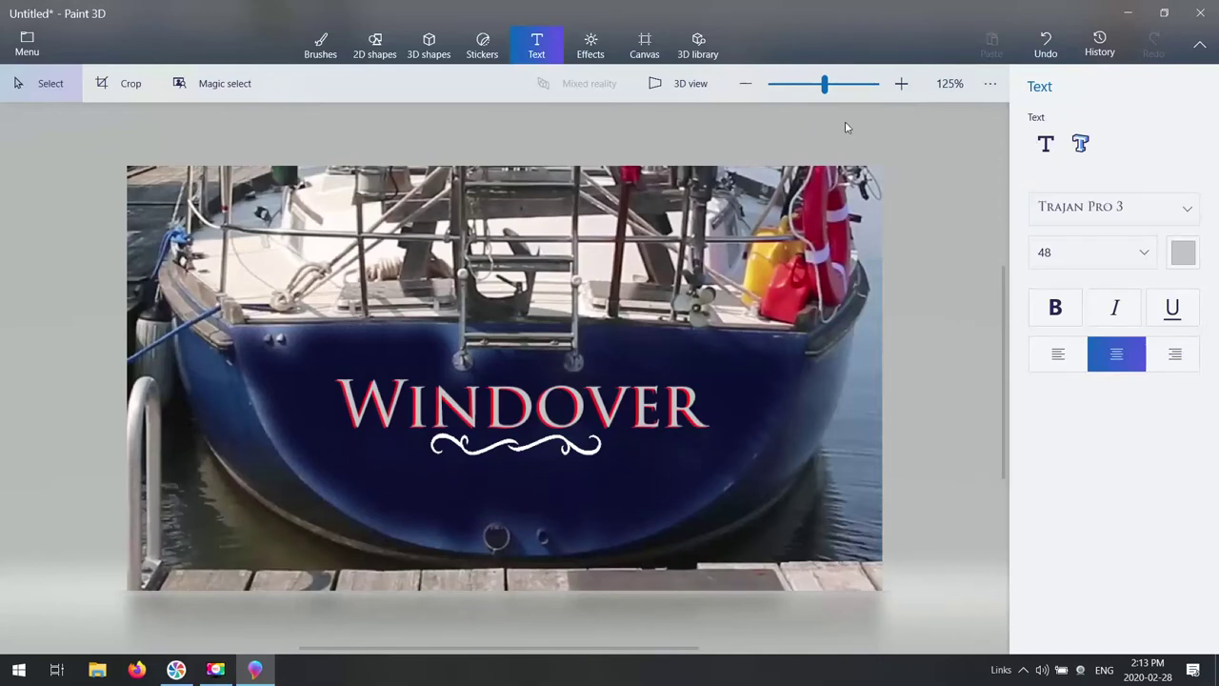
- Fill both halves of the white scroll ornament beneath the boat name with red
click(321, 40)
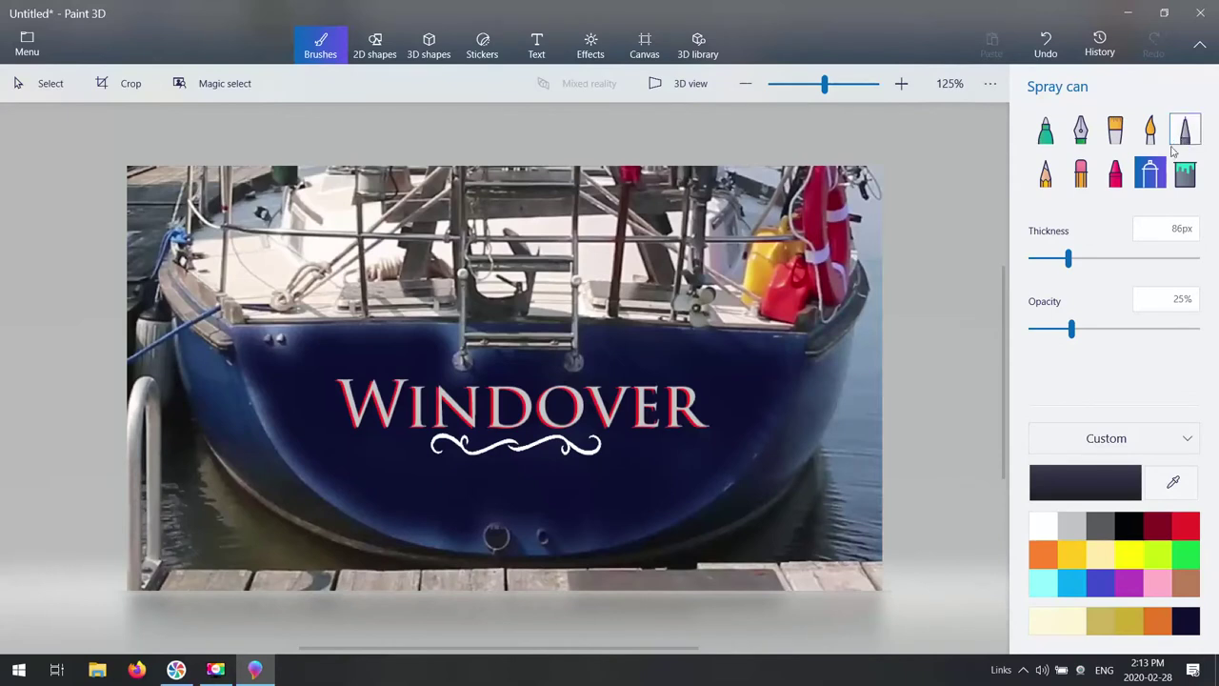
click(1184, 174)
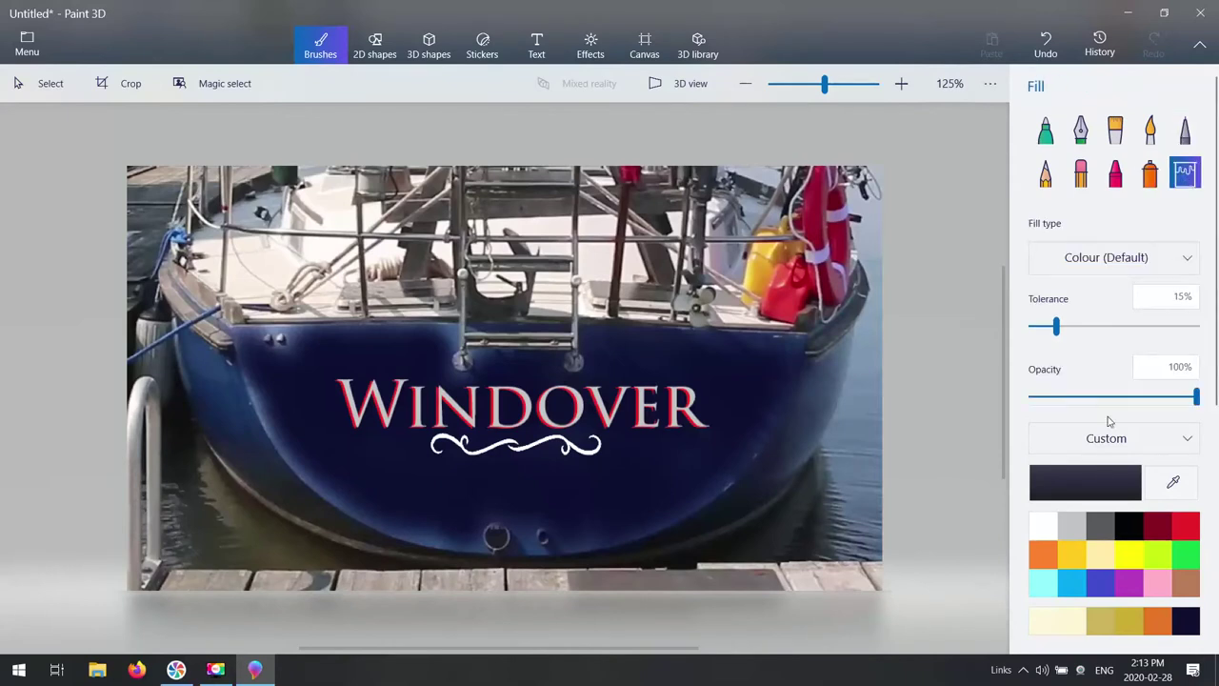
click(1187, 526)
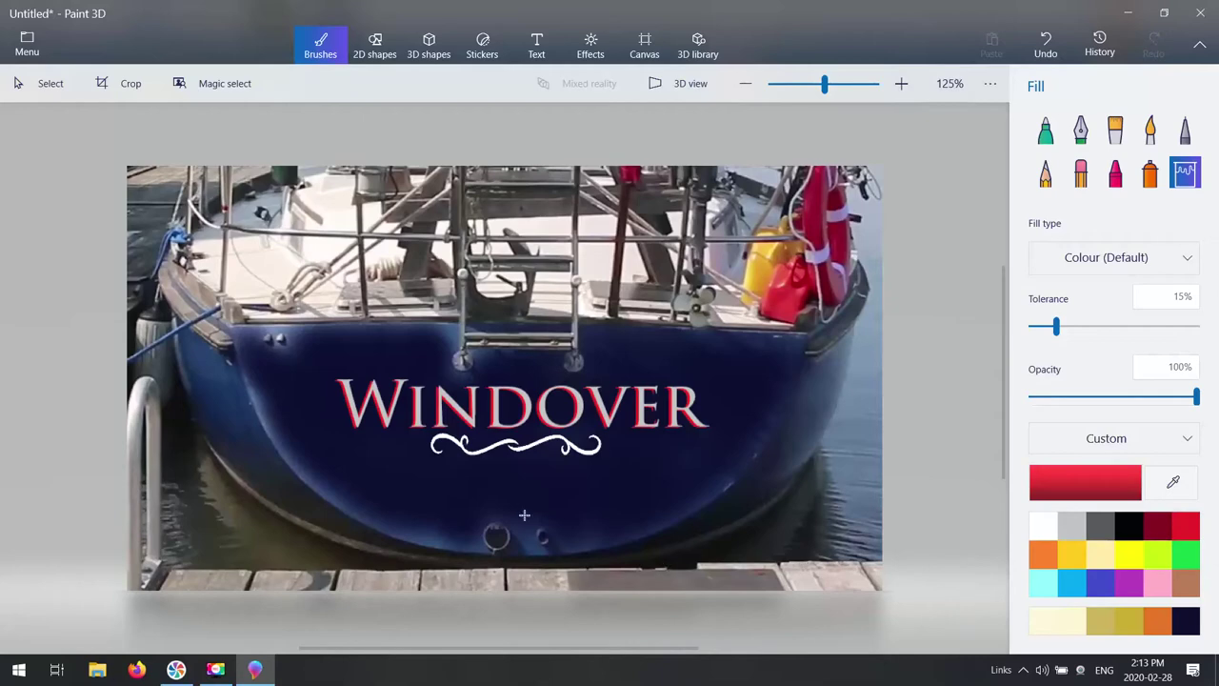
scroll(487, 448, up, 3)
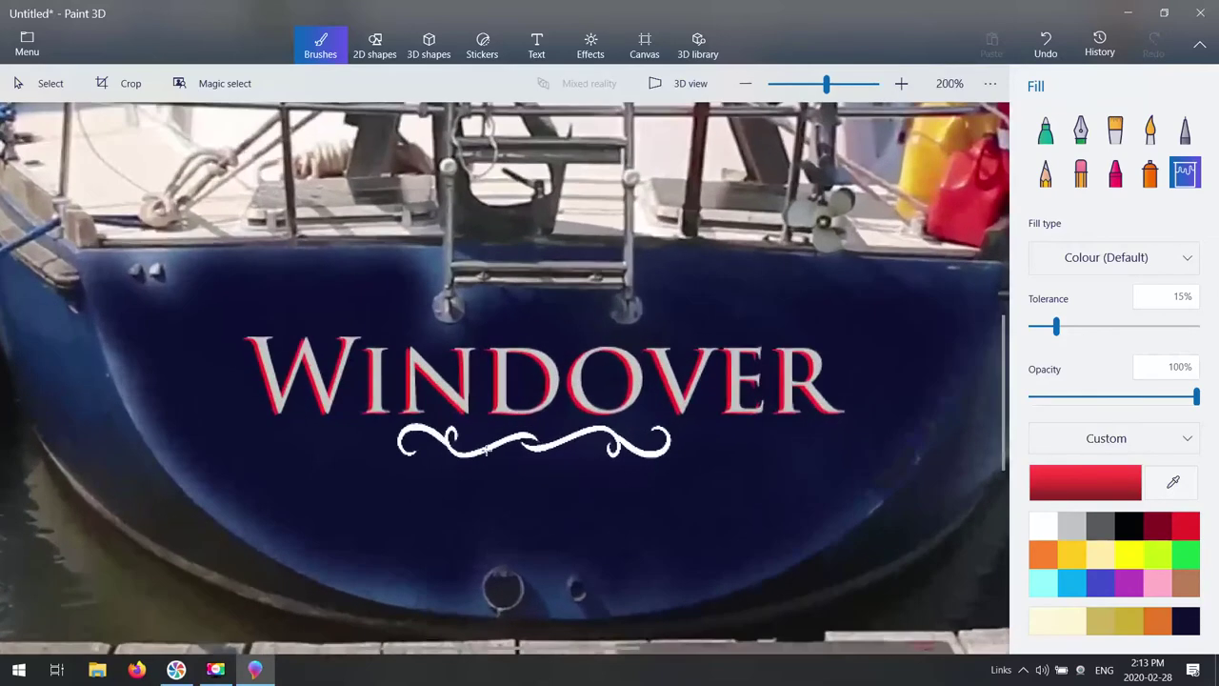
scroll(487, 449, up, 3)
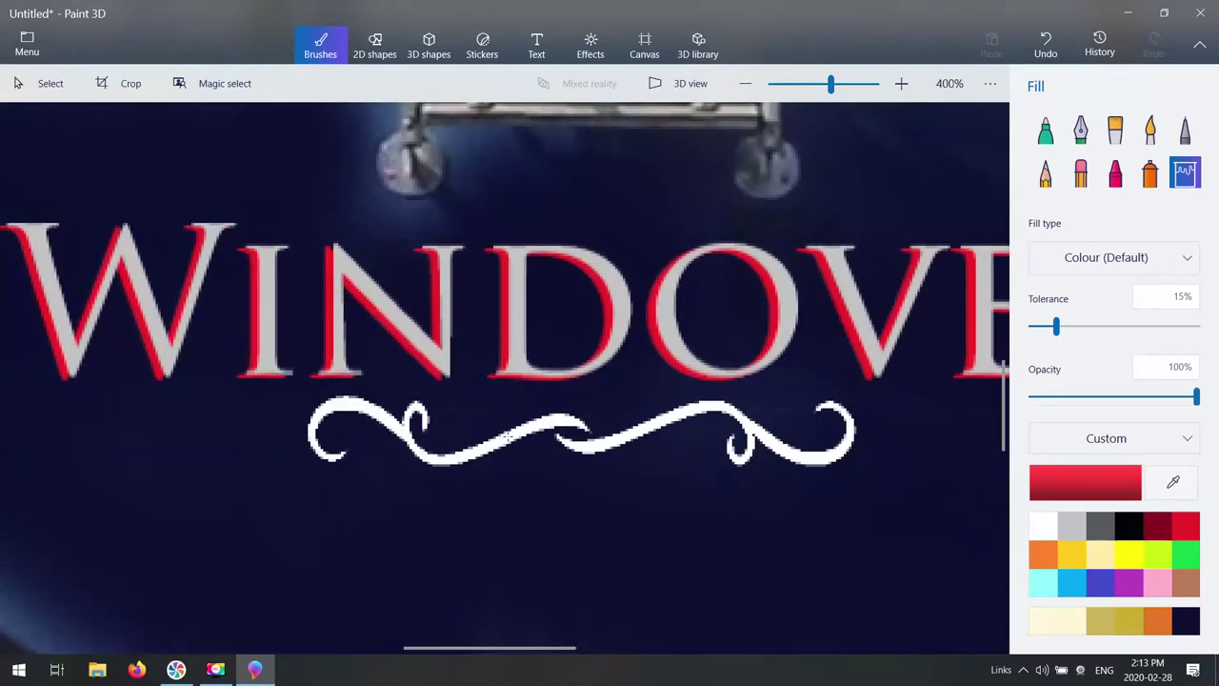
click(508, 436)
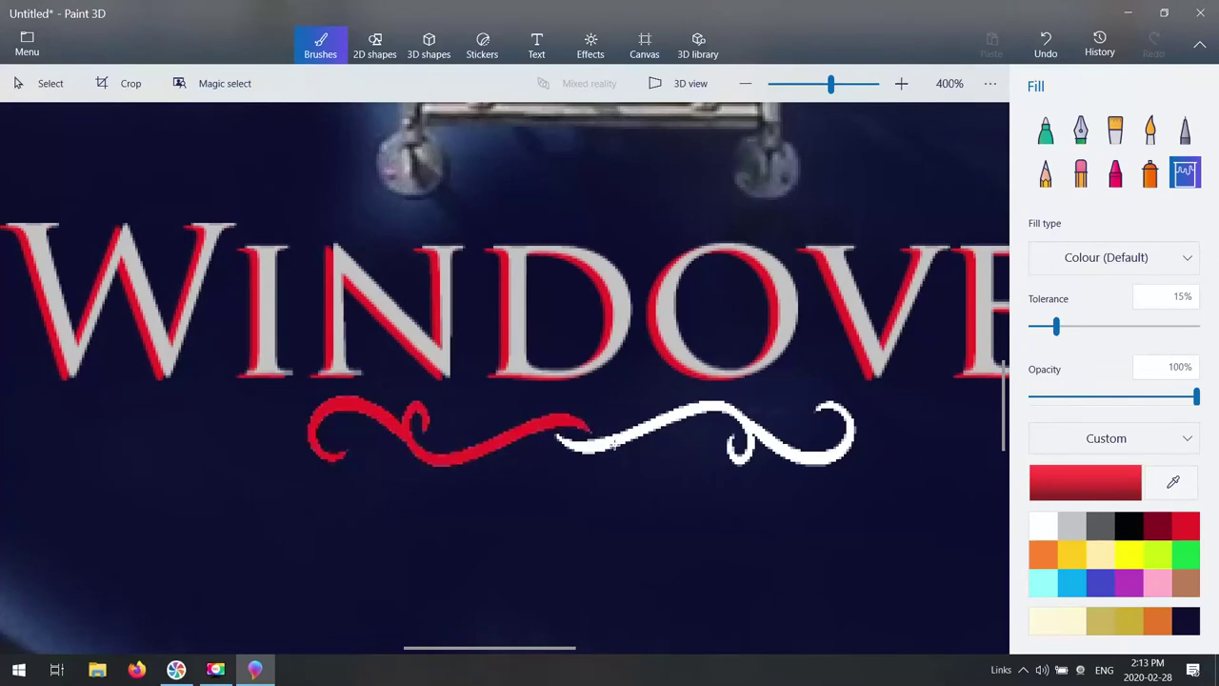
click(615, 444)
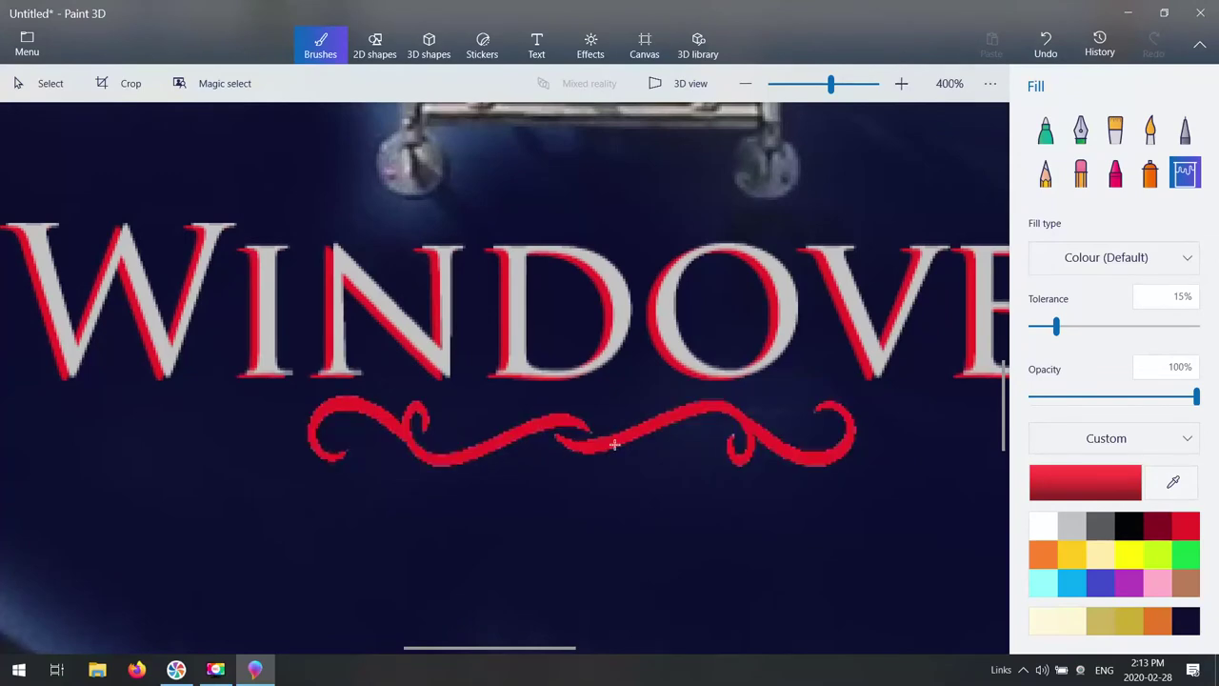
scroll(615, 444, down, 3)
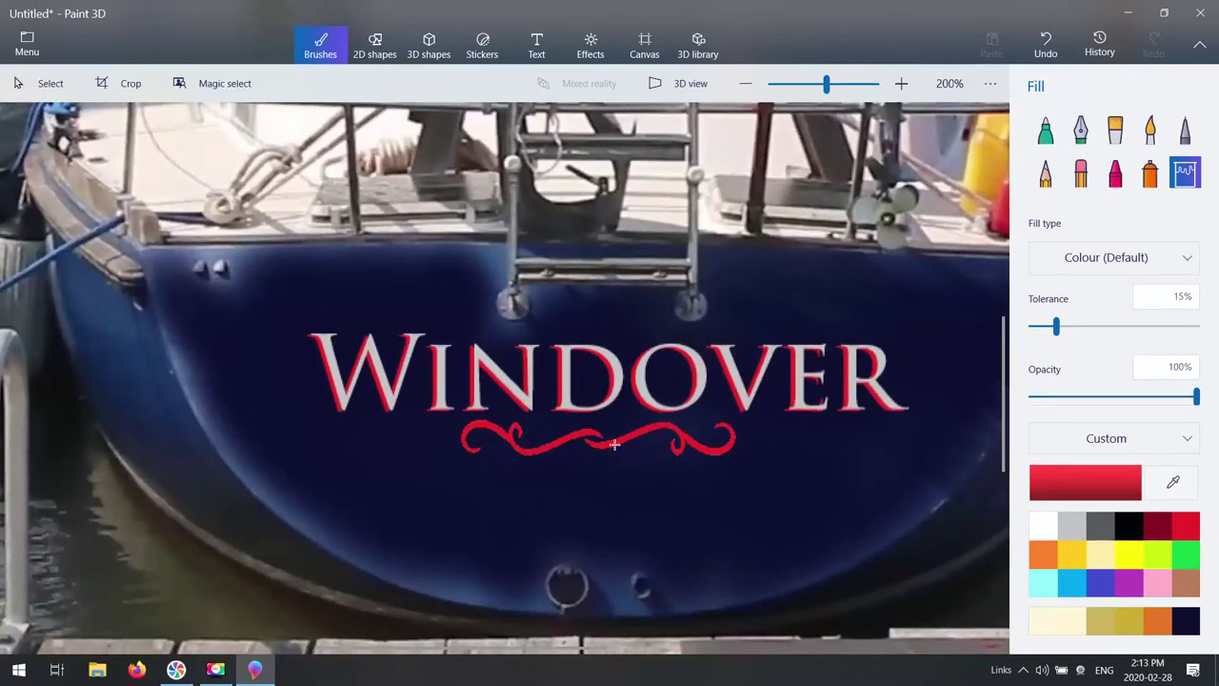
scroll(614, 444, down, 3)
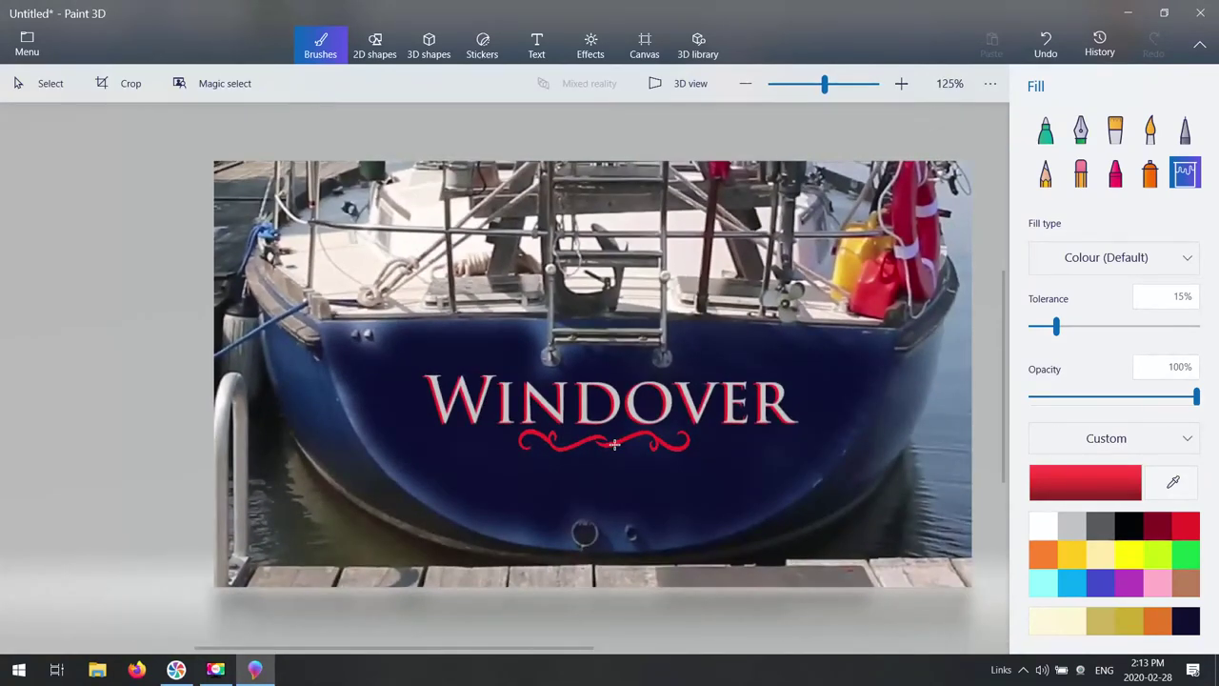
- Fill both halves of the red scroll ornament beneath the WINDOVER lettering with light grey
scroll(614, 444, up, 5)
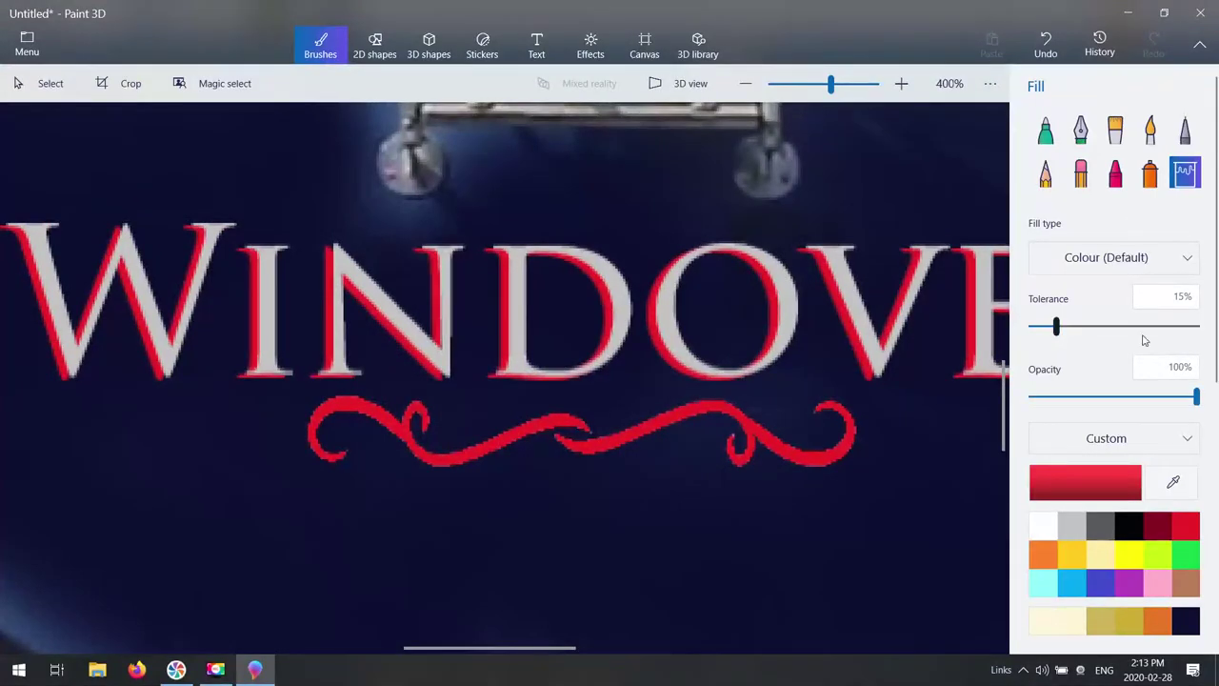
click(1067, 527)
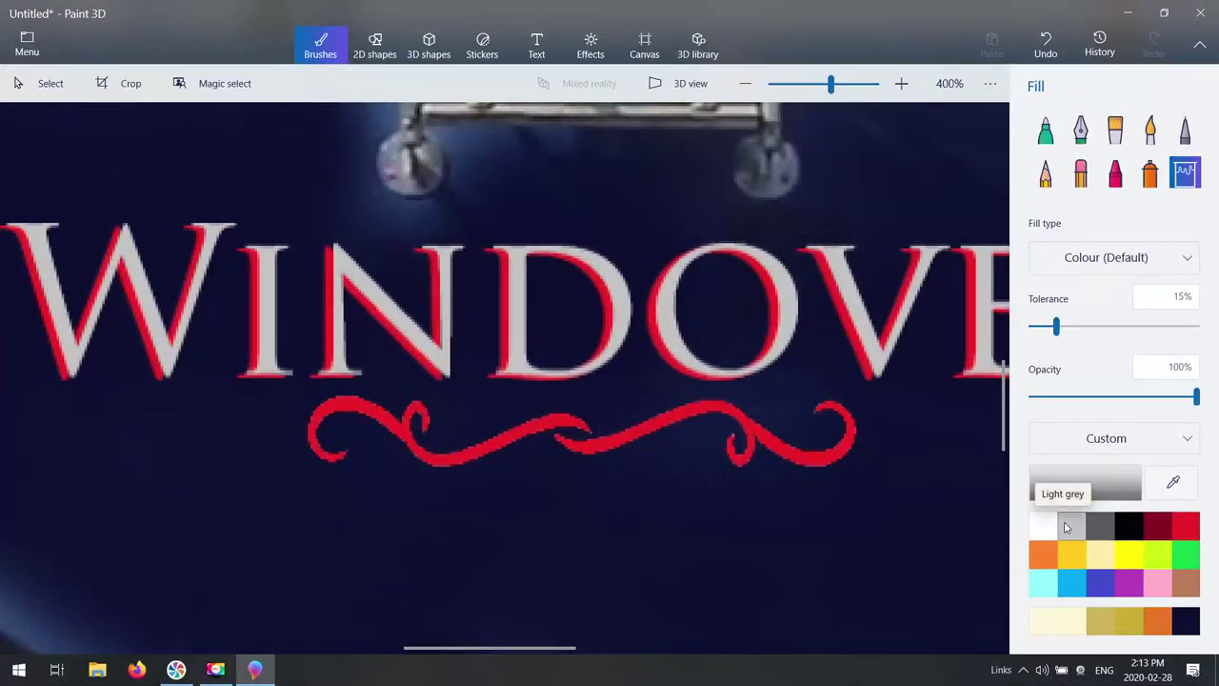
click(445, 458)
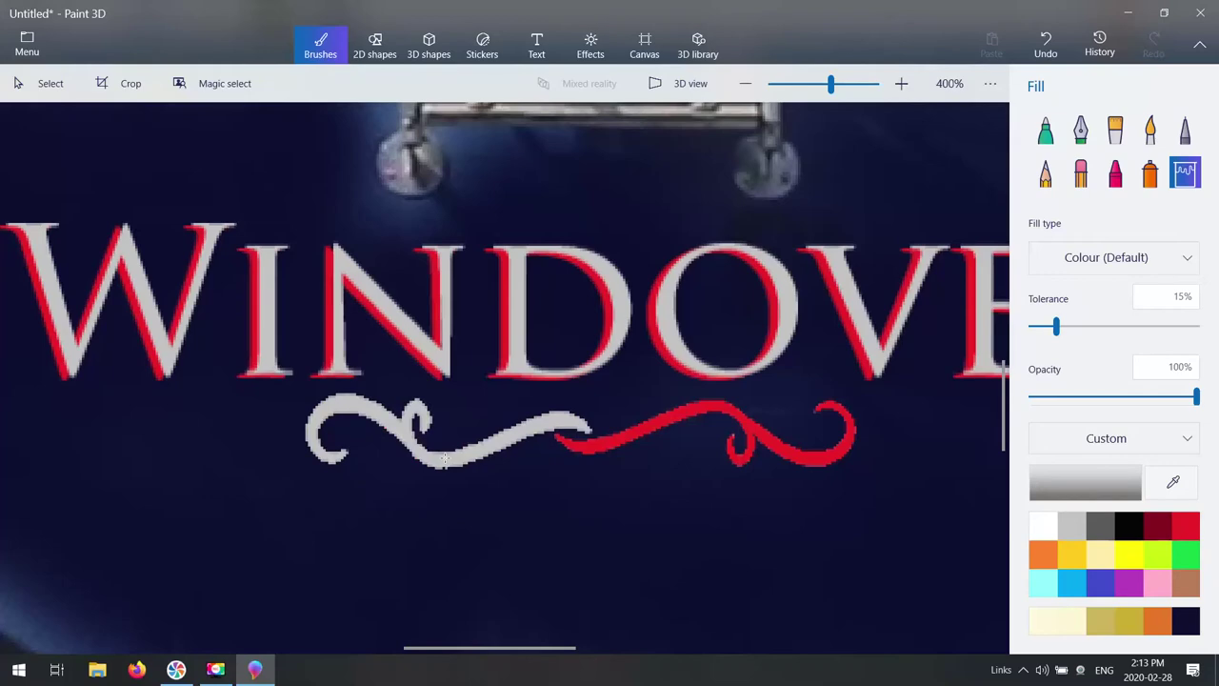
click(600, 443)
scroll(599, 443, down, 5)
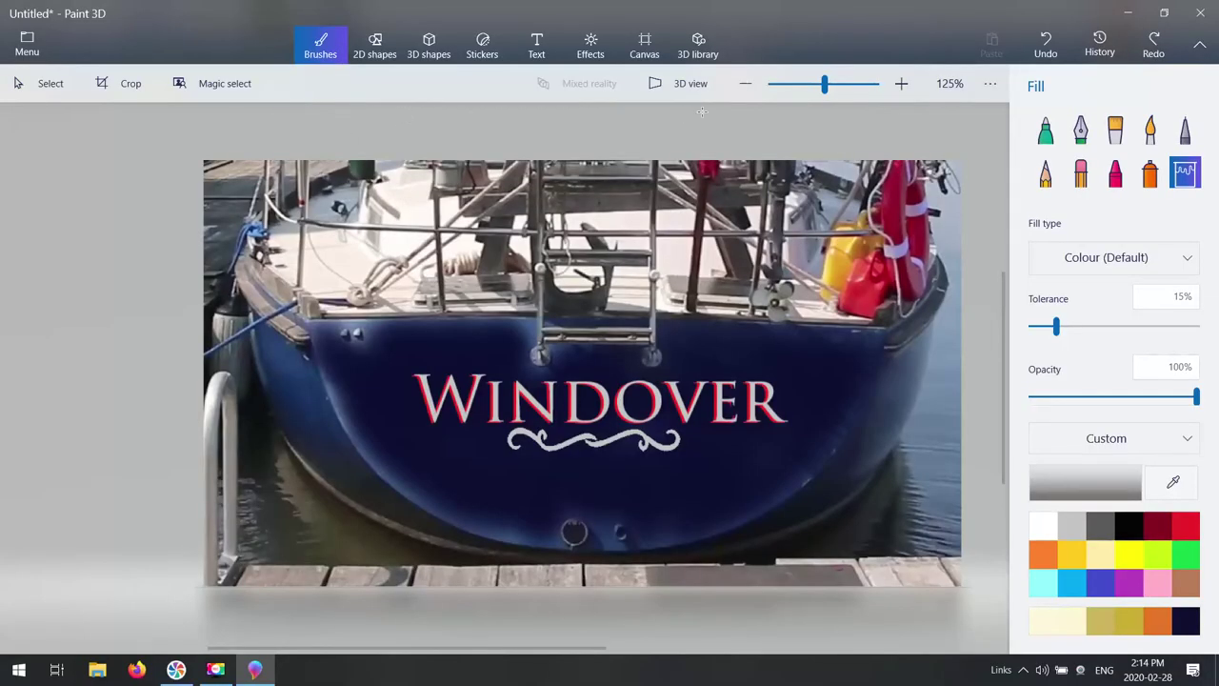
- Add a size 16 2D text box beneath the scroll ornament and widen it to about the width of the WINDOVER lettering
click(538, 47)
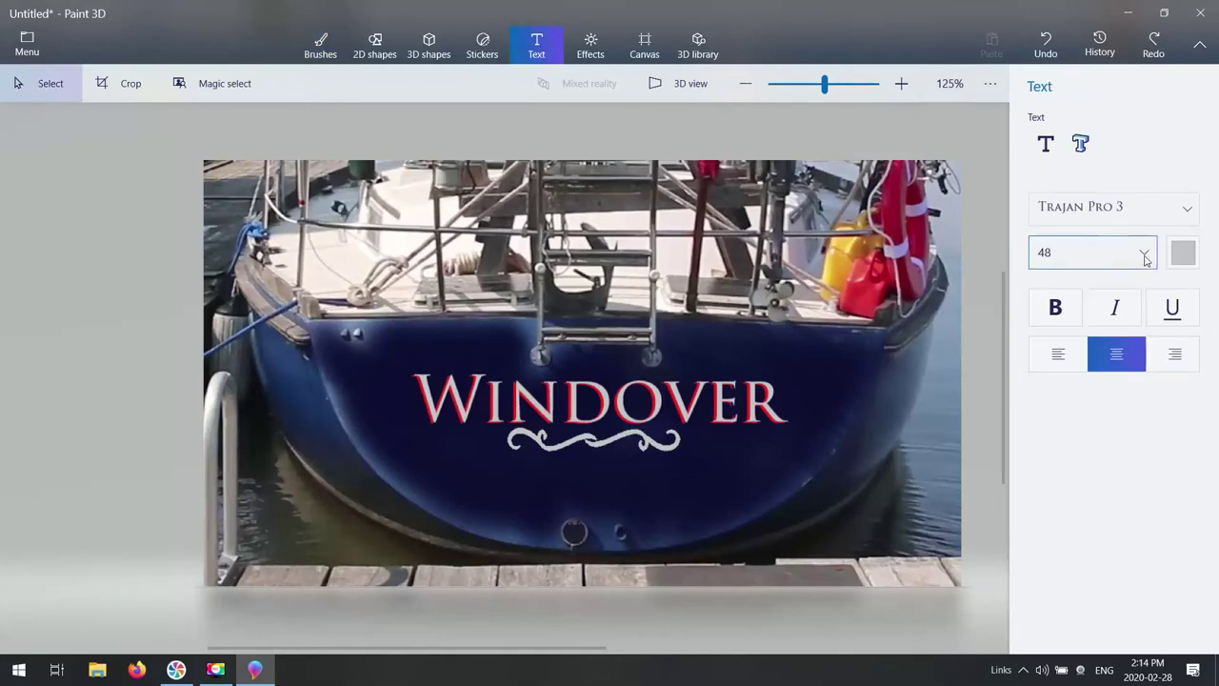
click(1144, 254)
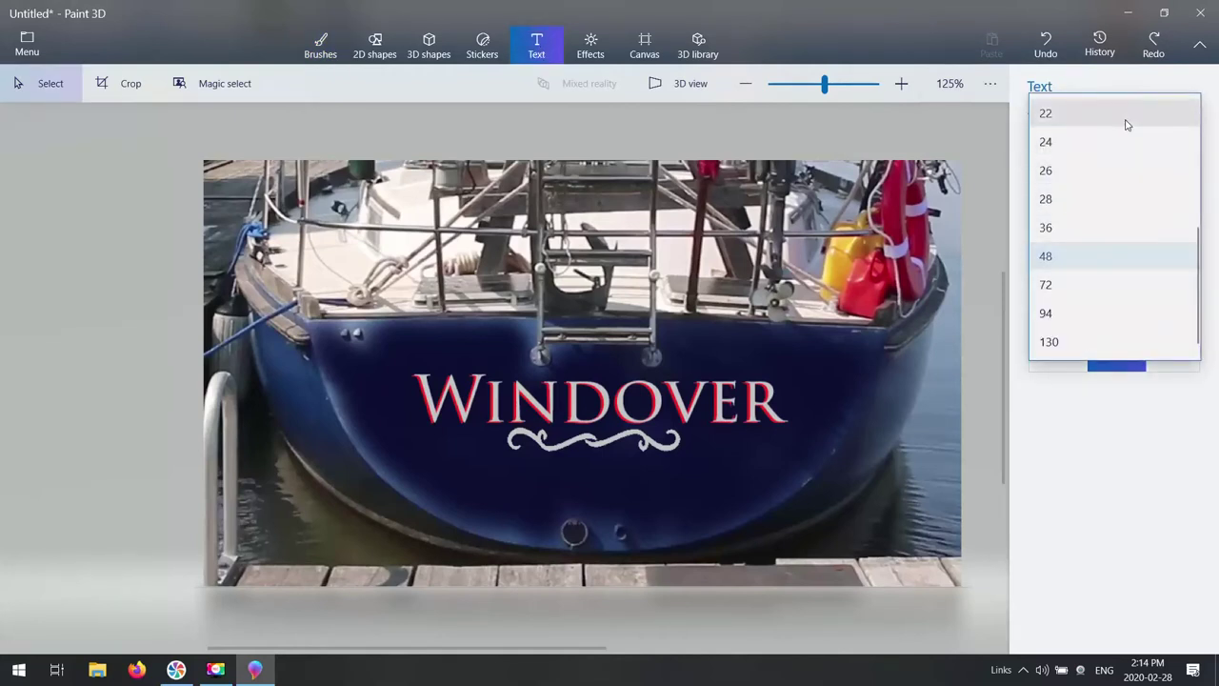
scroll(1126, 145, up, 3)
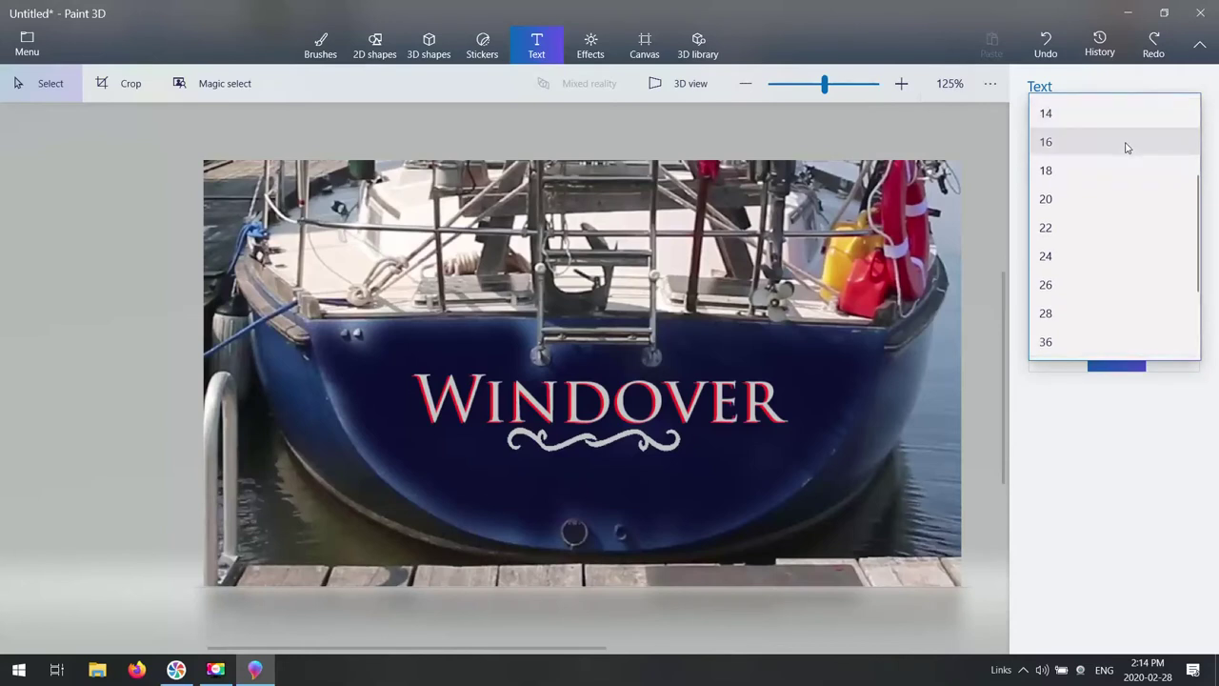
click(1126, 144)
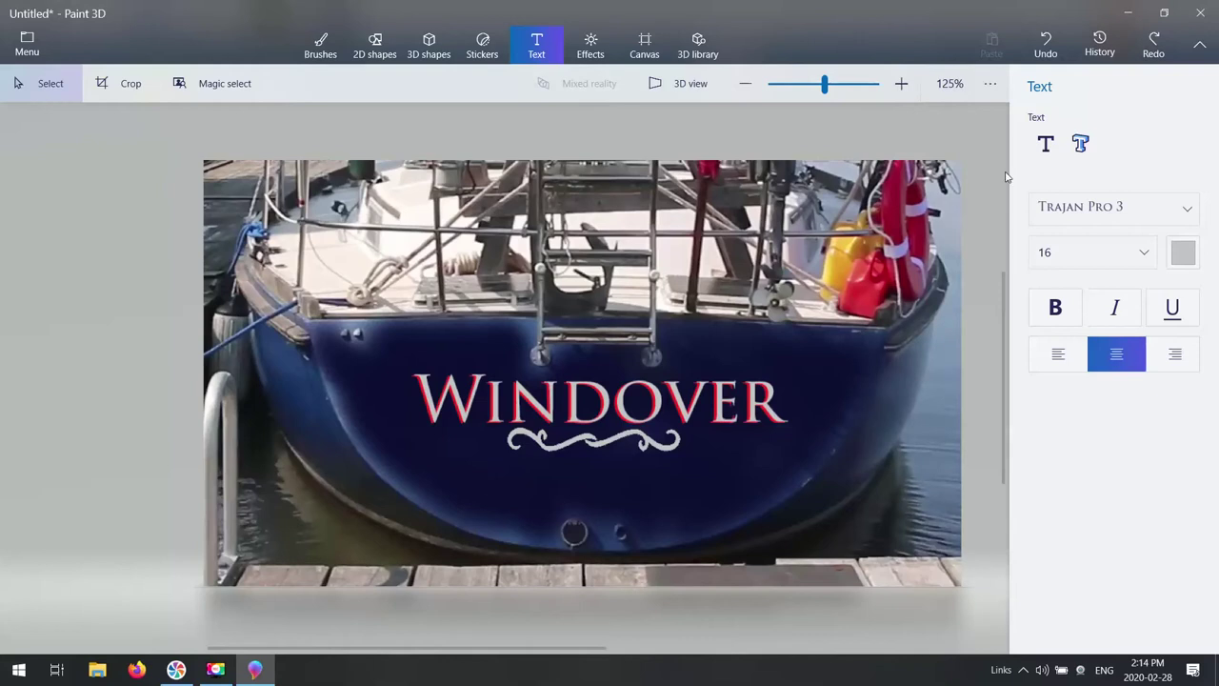
click(1046, 144)
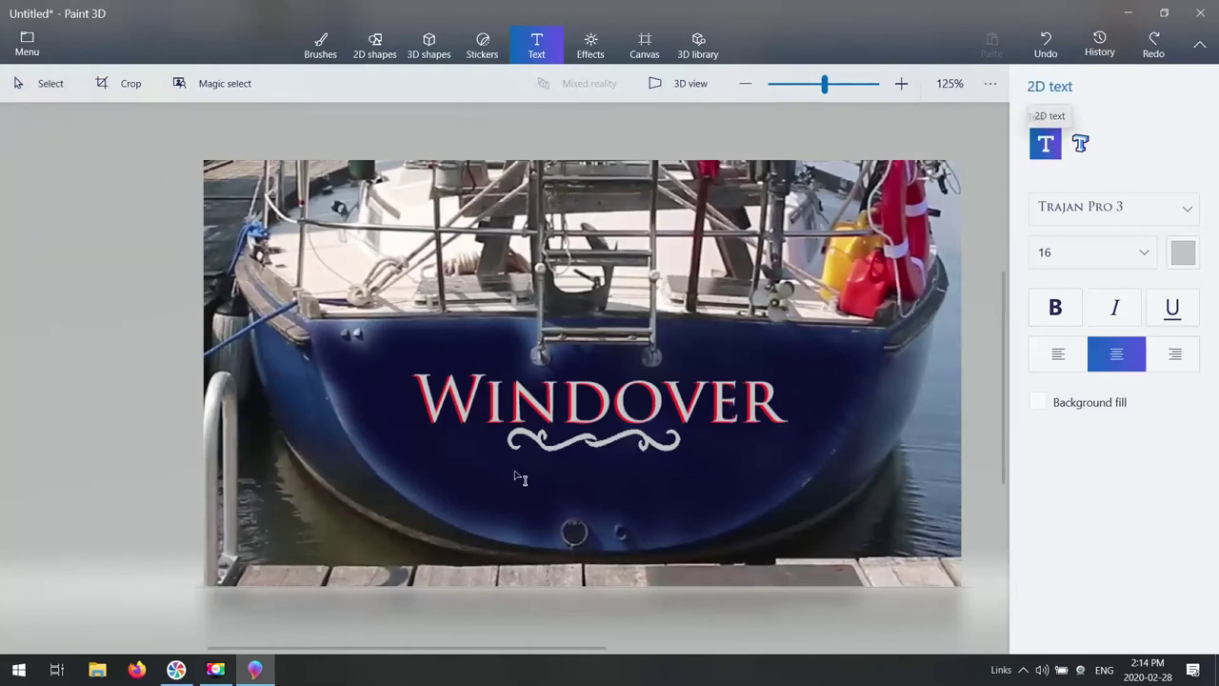
click(452, 465)
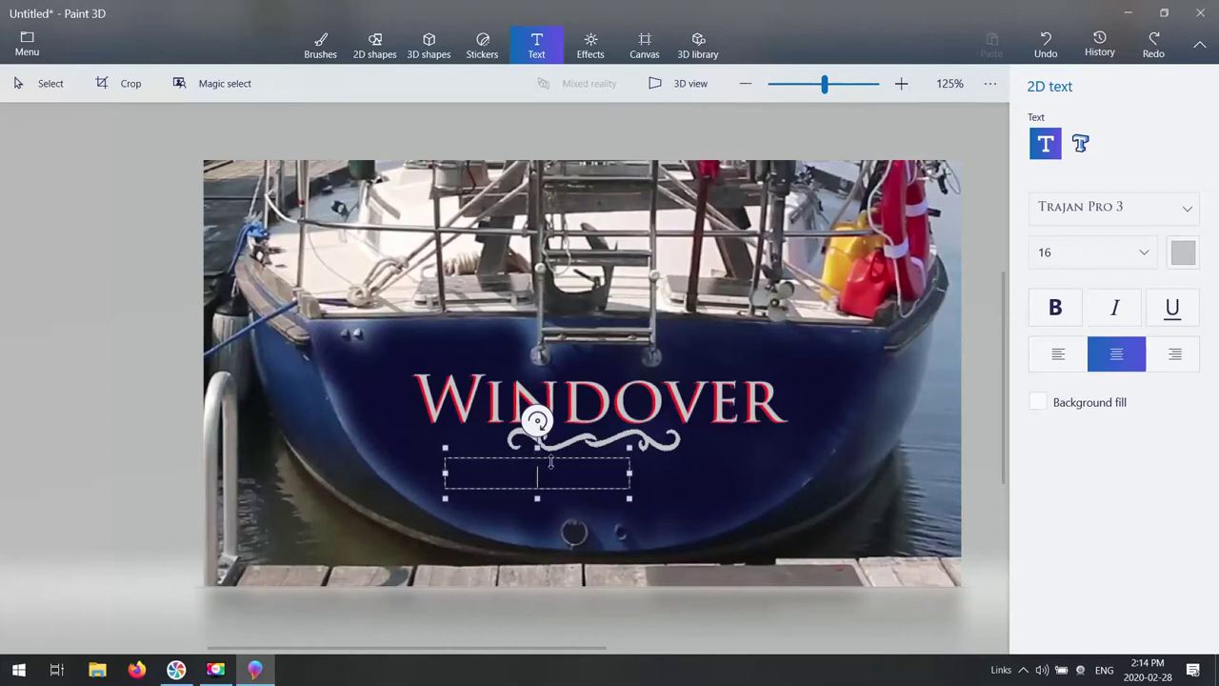
drag(550, 462, 617, 441)
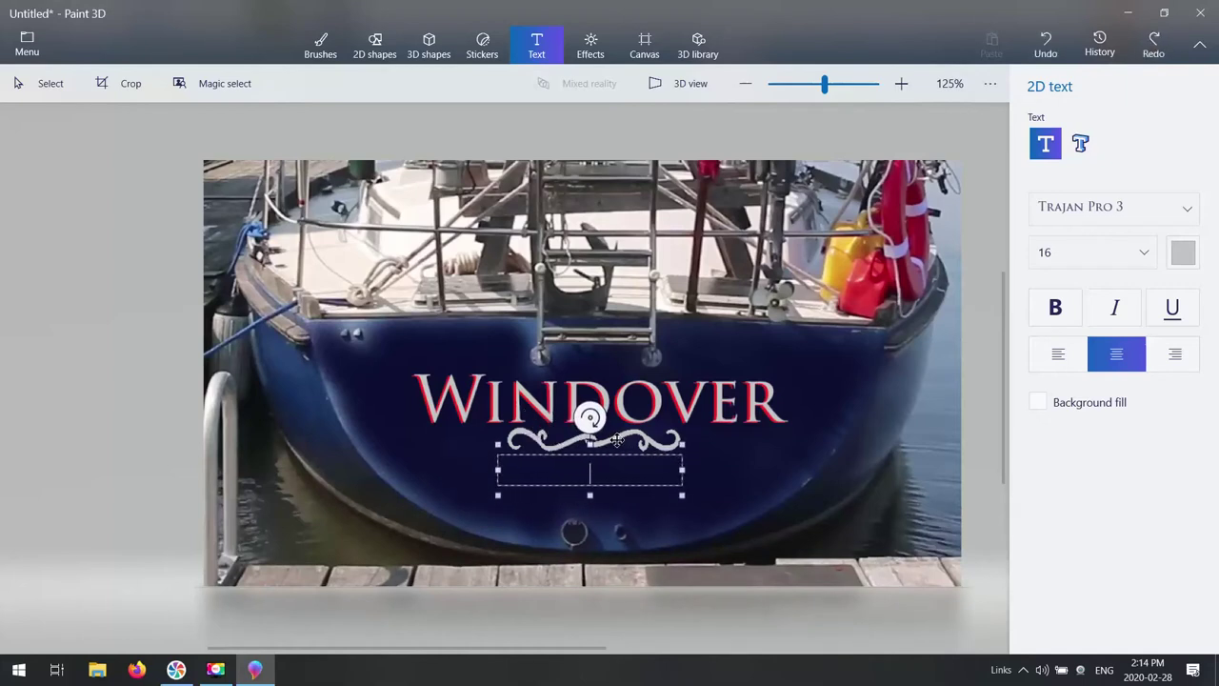
drag(679, 469, 773, 469)
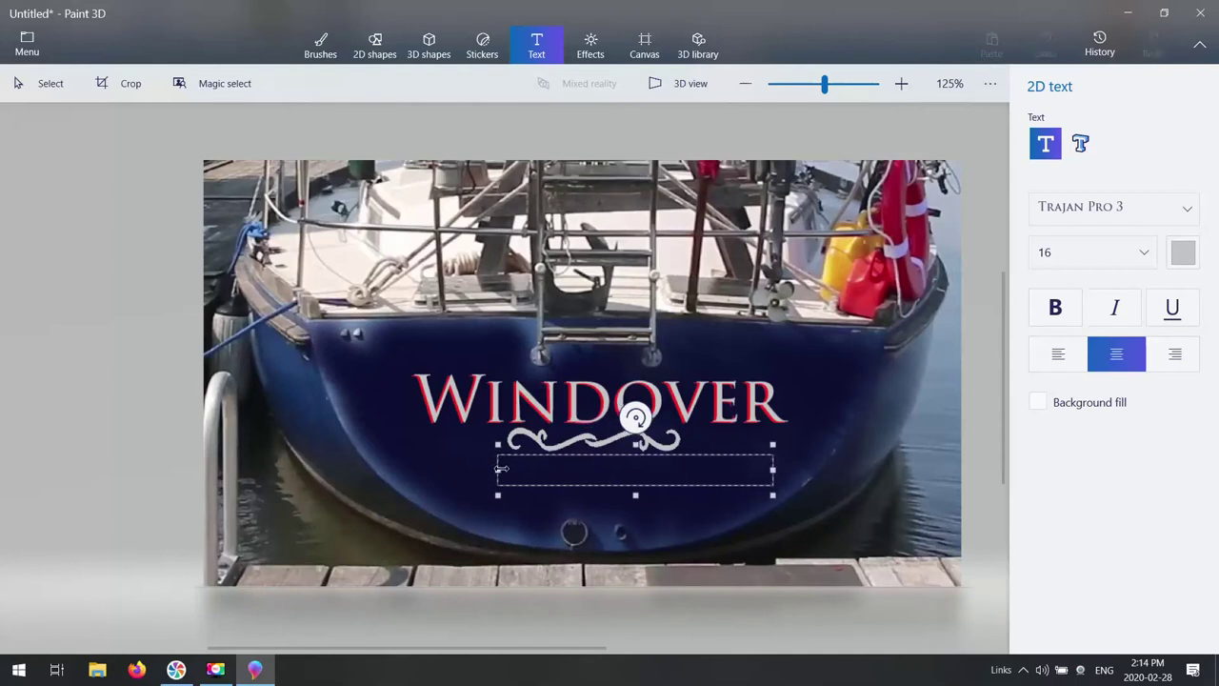
drag(502, 468, 417, 476)
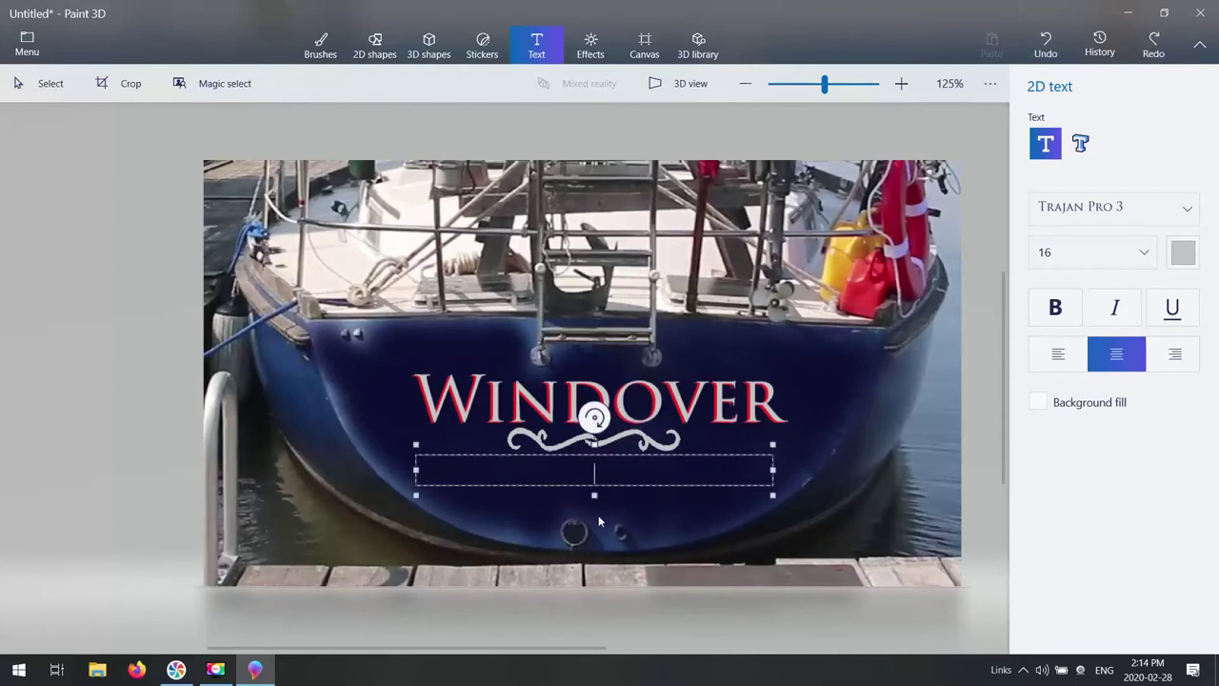
- Enter Belleville - ontario - canada as the home port line in the text box
text(Bell)
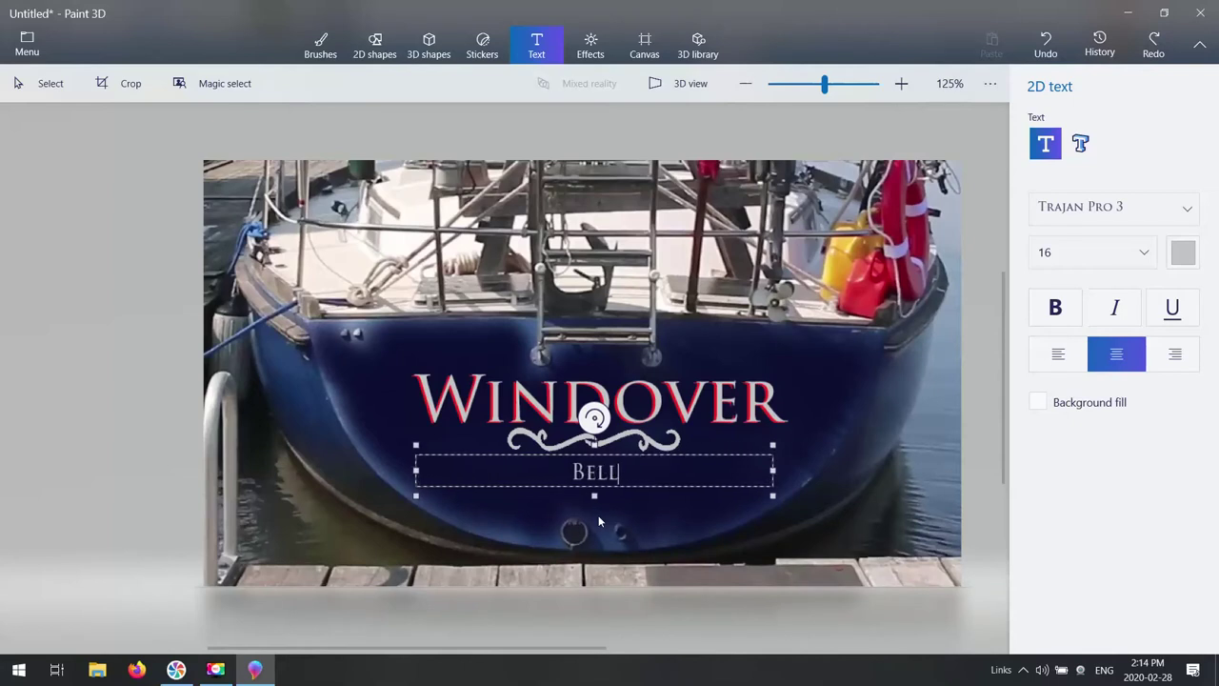
text(eville)
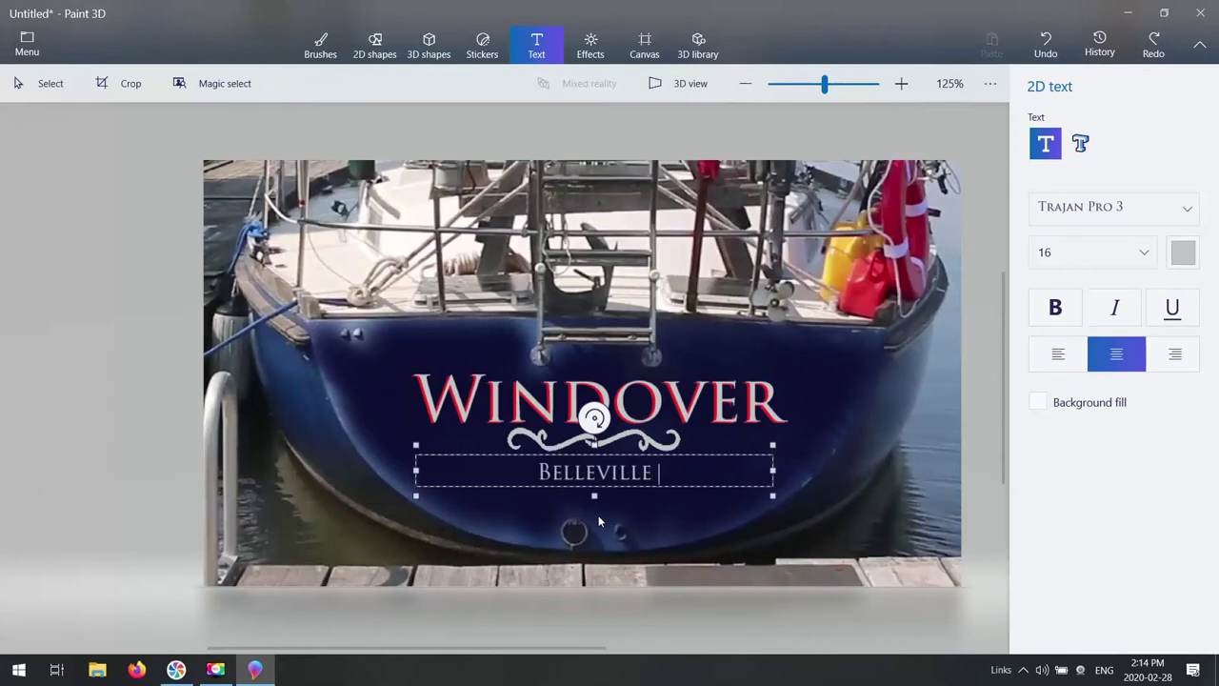
text( - )
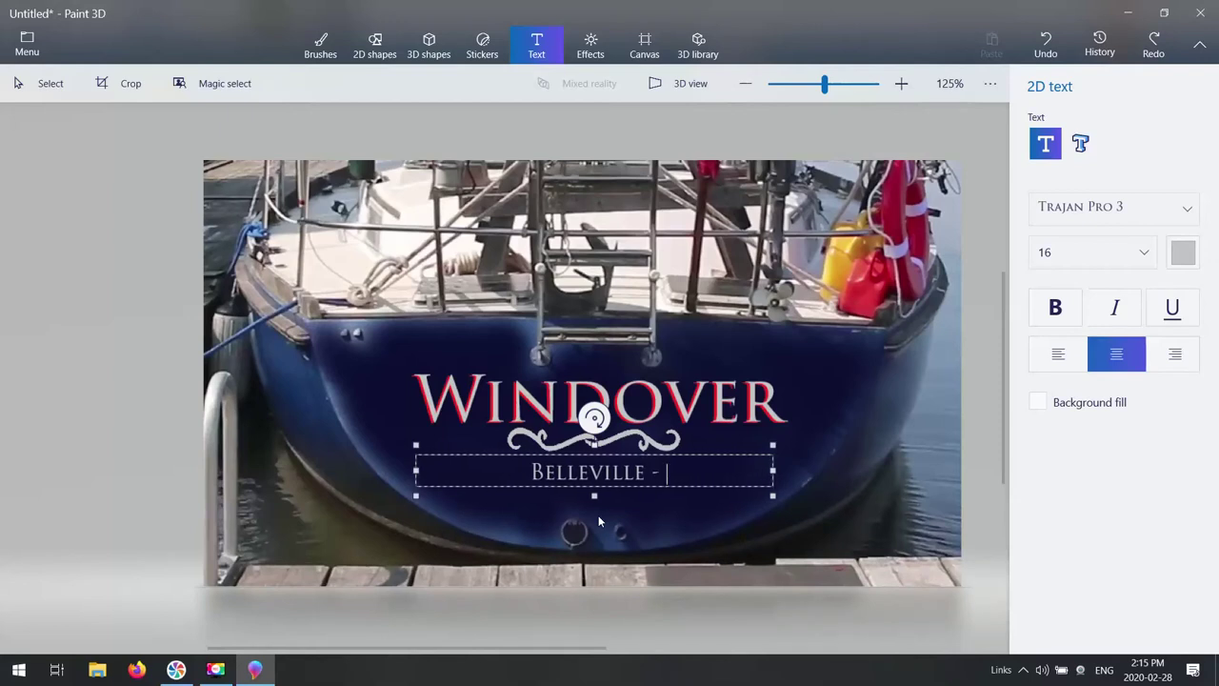
text(ONTAR)
key(BackSpace)
key(BackSpace)
key(BackSpace)
key(BackSpace)
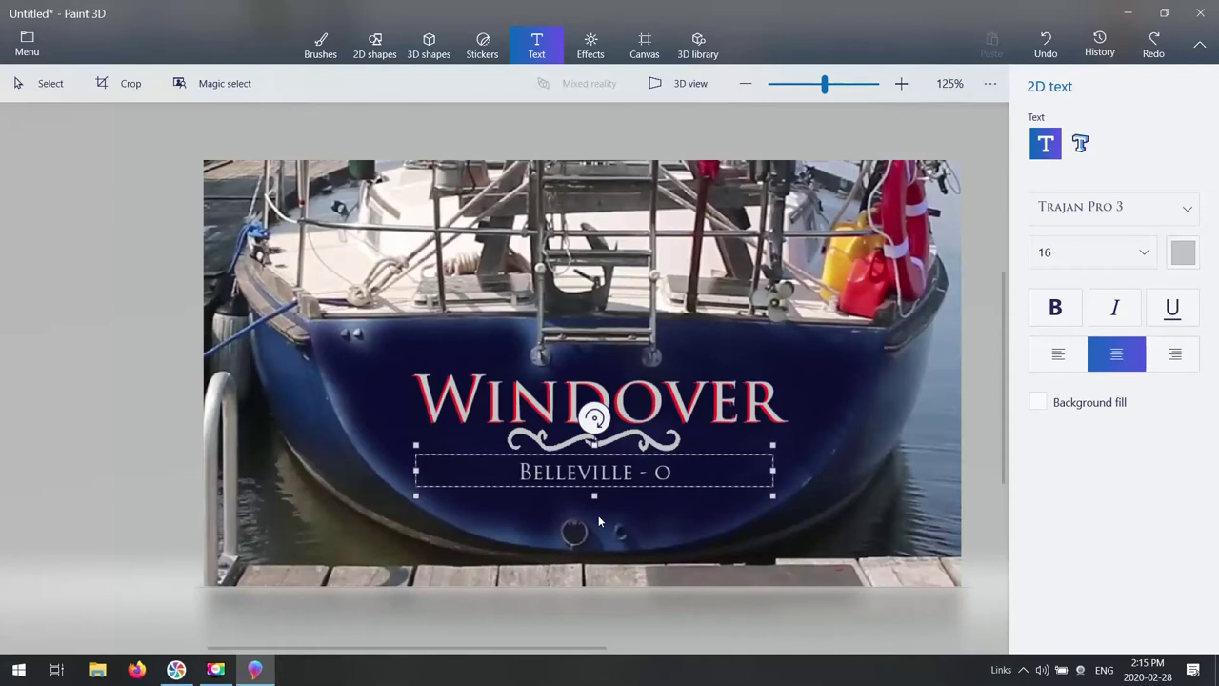
text(N)
key(BackSpace)
text(NTARIO)
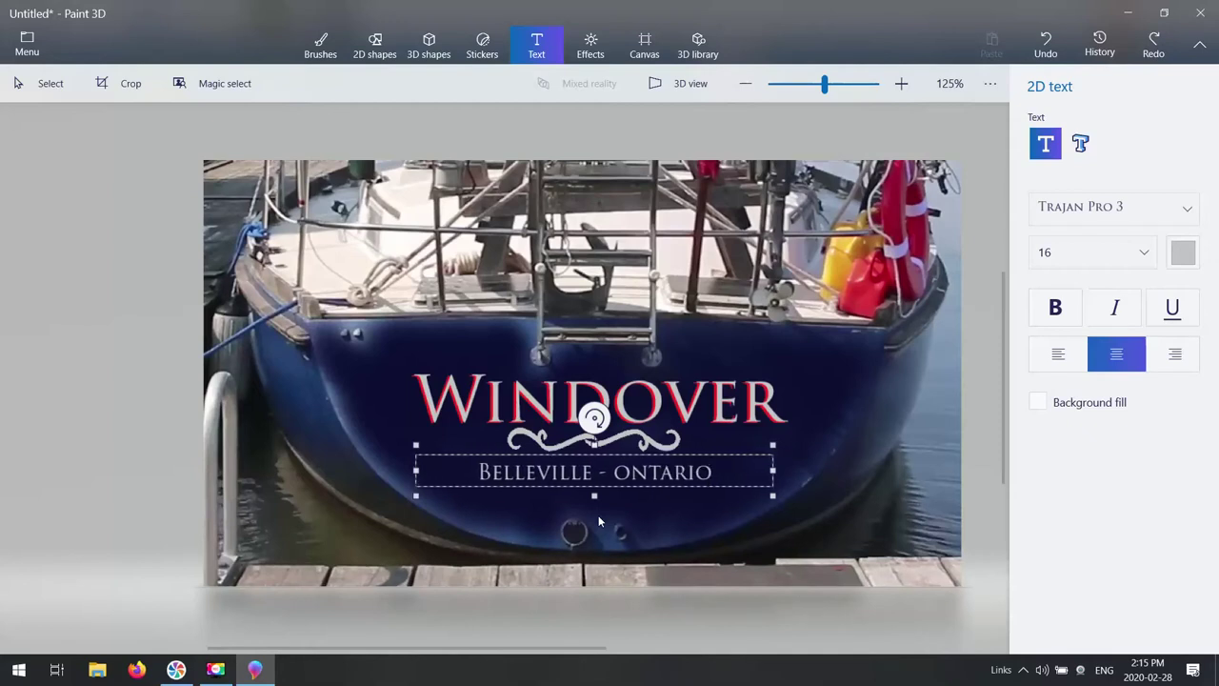
text( - )
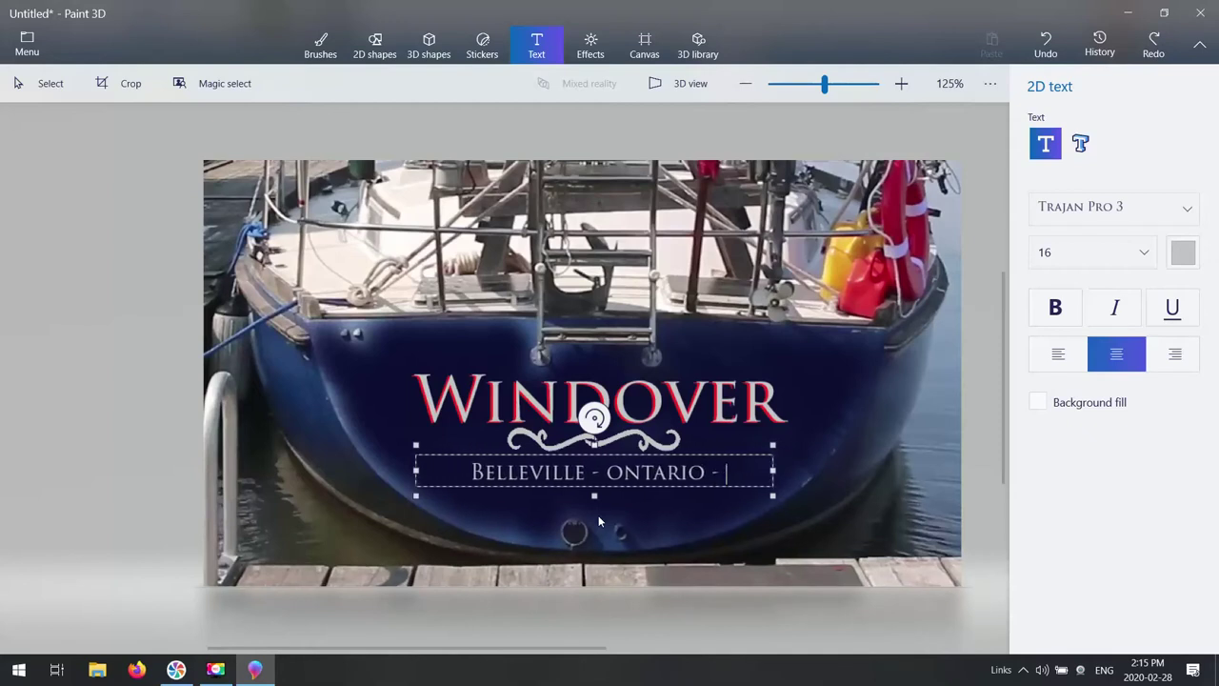
text(CA)
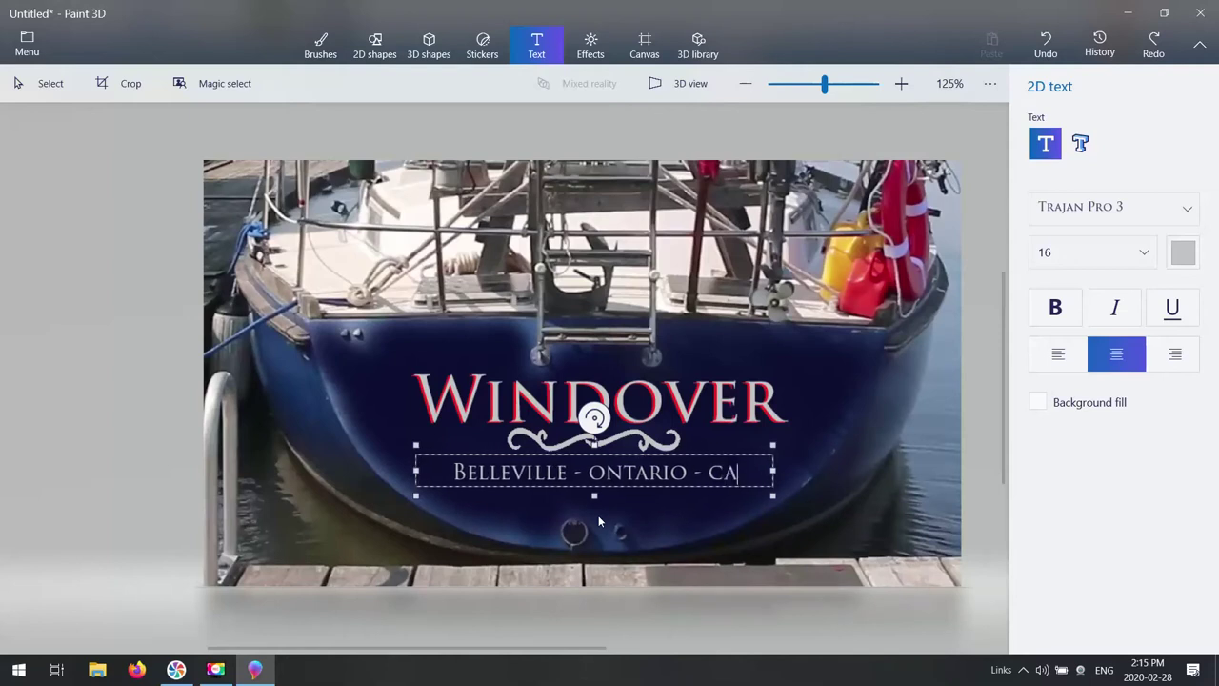
text(NADA)
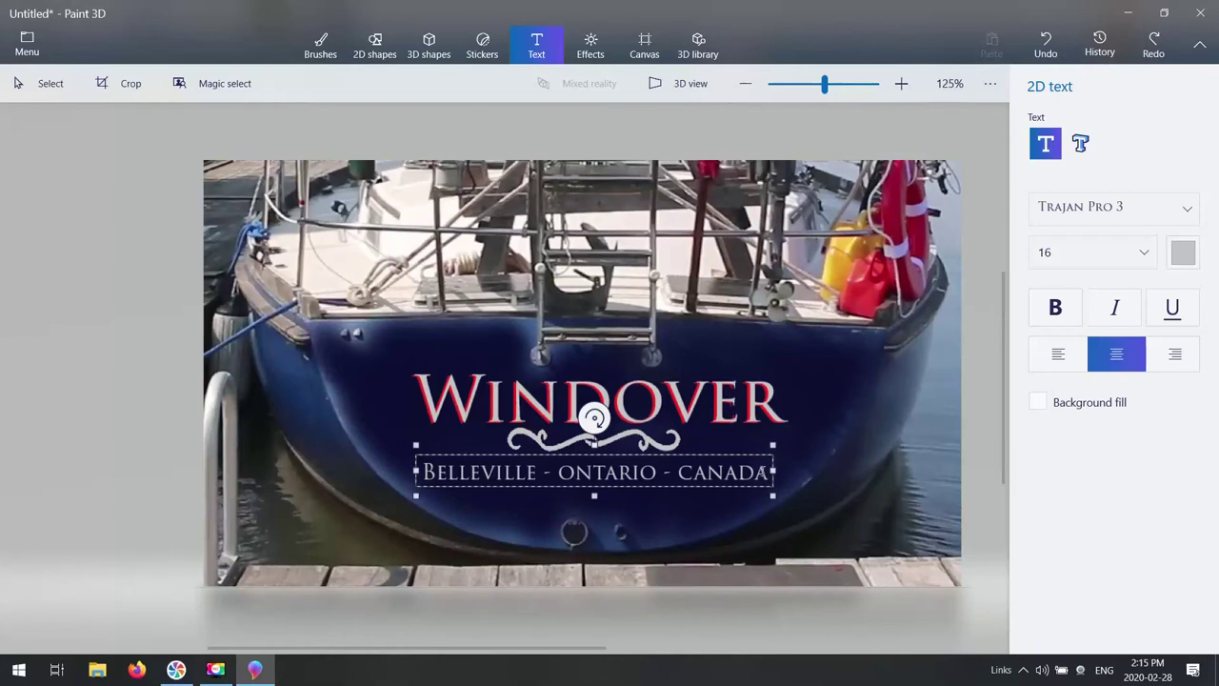
key(BackSpace)
key(BackSpace)
key(BackSpace)
key(BackSpace)
key(BackSpace)
key(BackSpace)
text(CANADA)
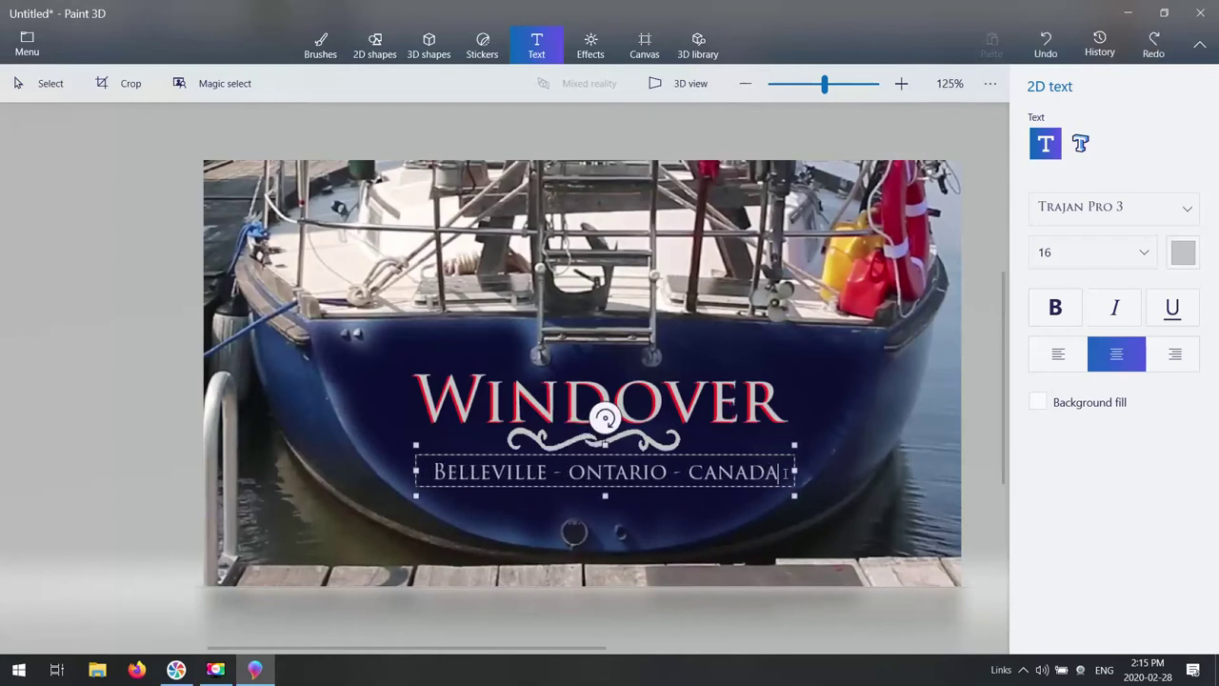
- Set the whole home port line to font size 14 and commit the text
drag(781, 473, 430, 482)
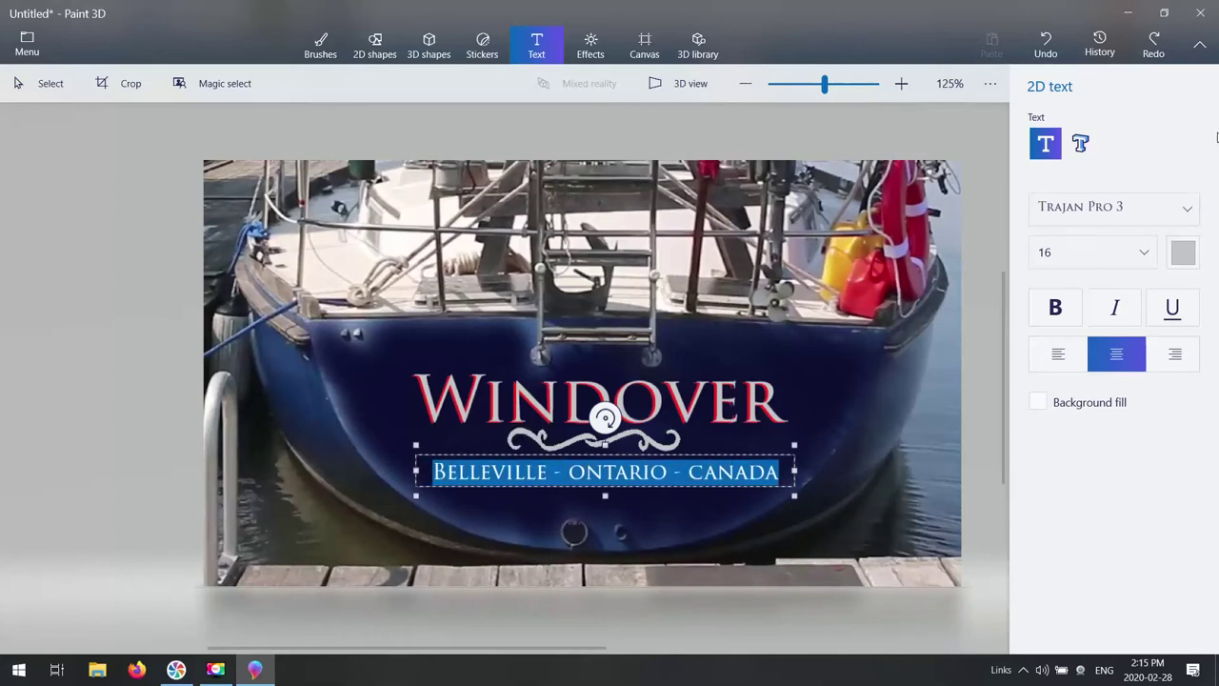
click(1144, 254)
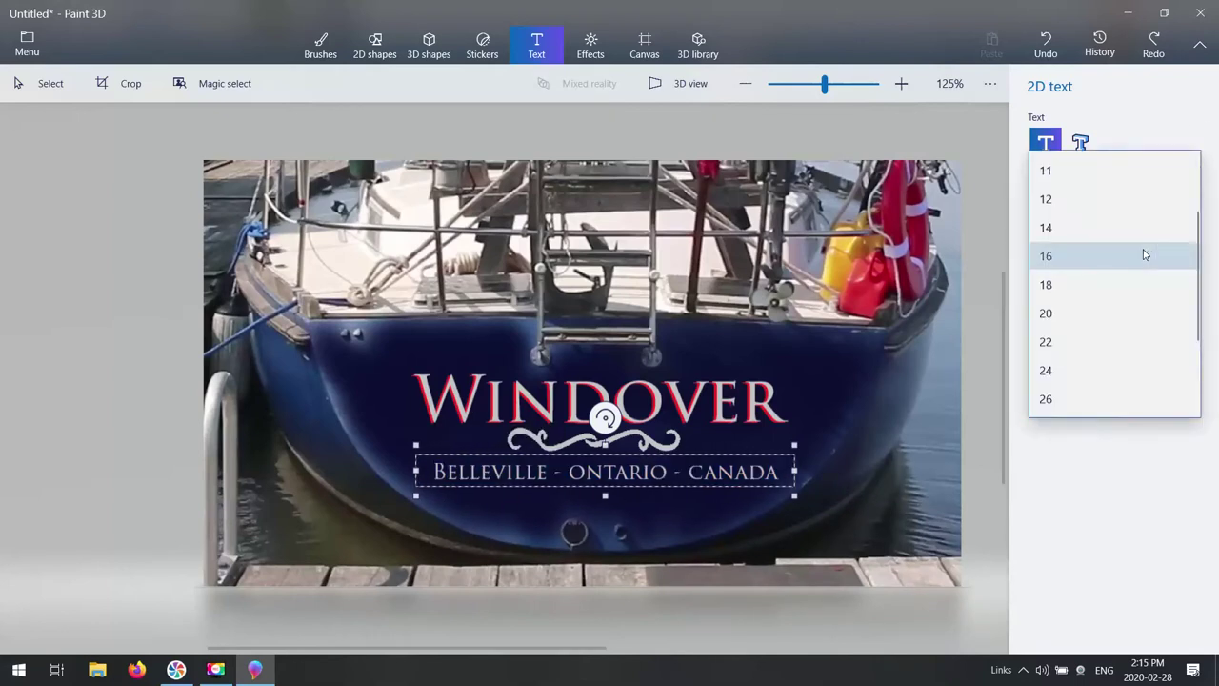
click(1141, 237)
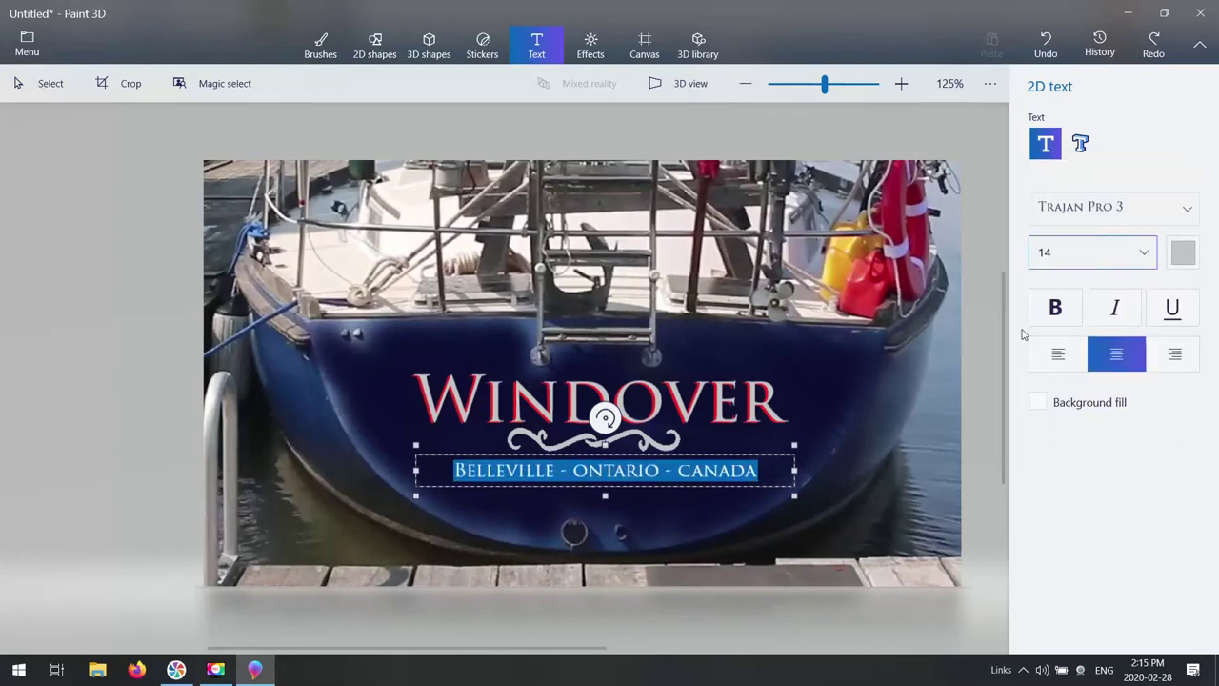
click(670, 515)
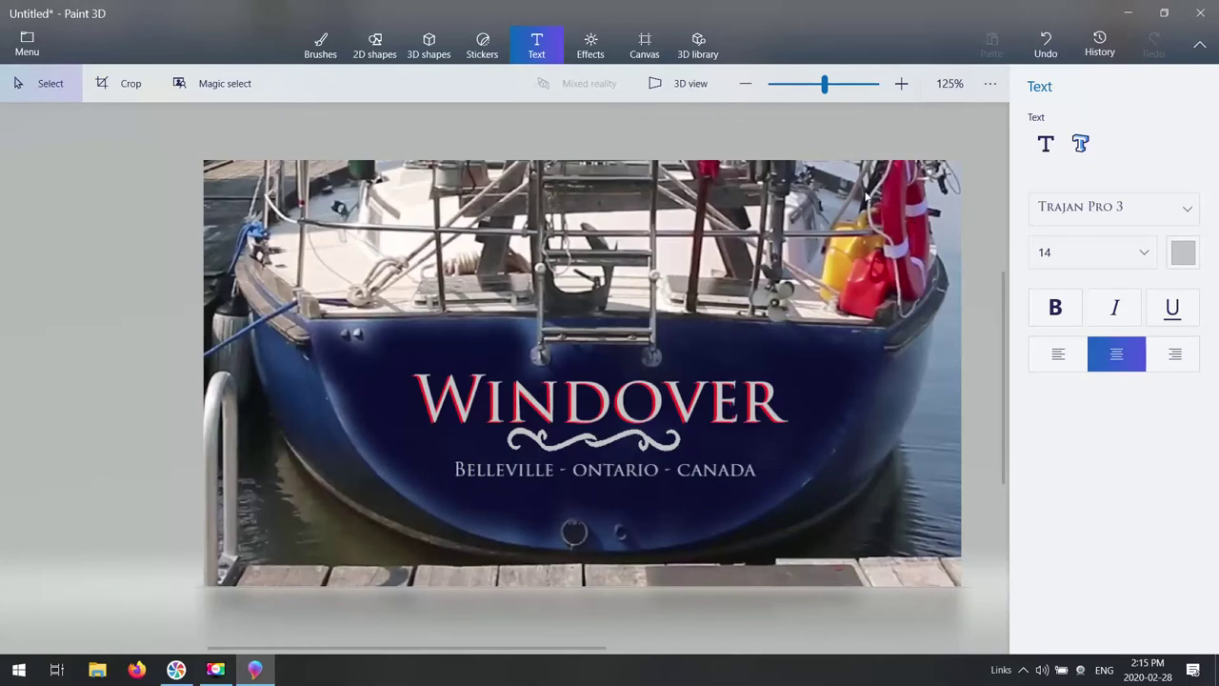
- Undo the committed home port line and re-enter it as Belleville - Ontario - Canada in a wide 2D text box just beneath the scroll
click(1046, 51)
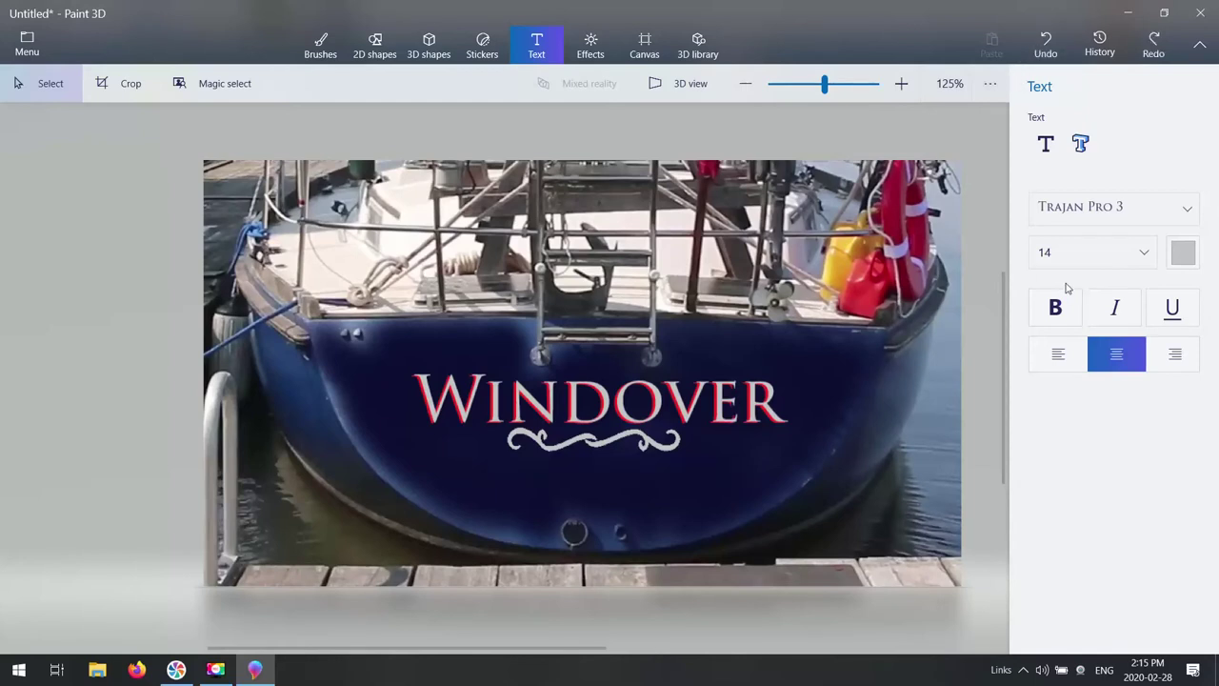
click(1046, 143)
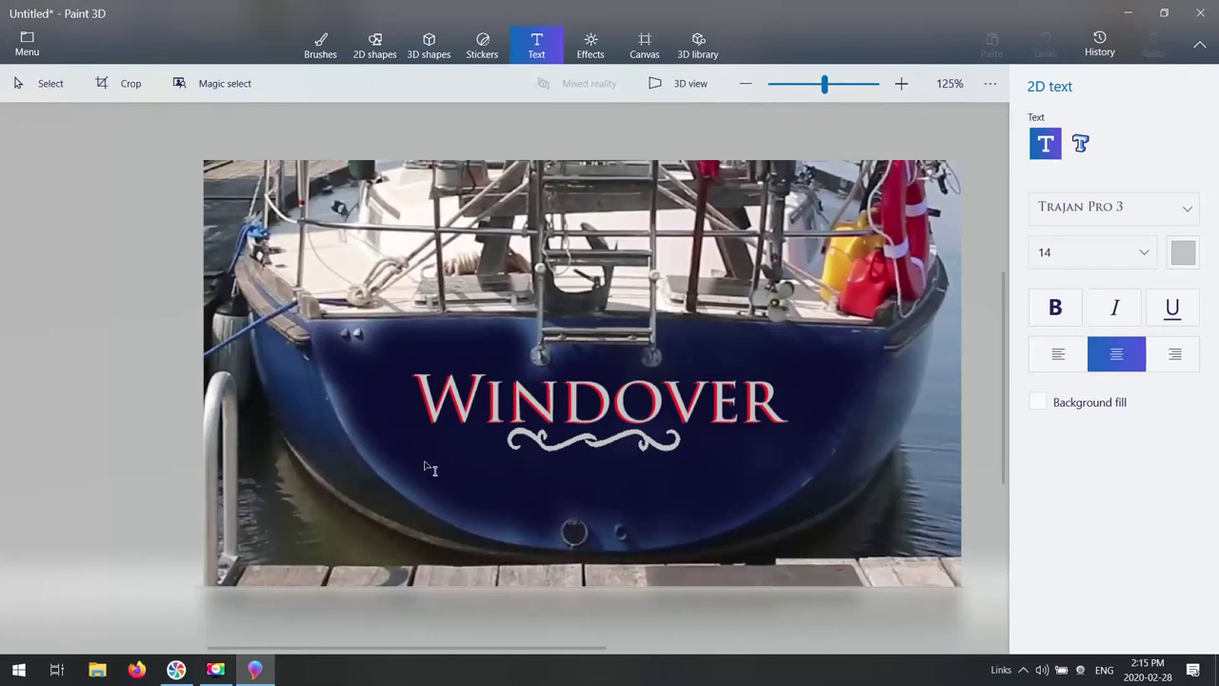
click(429, 468)
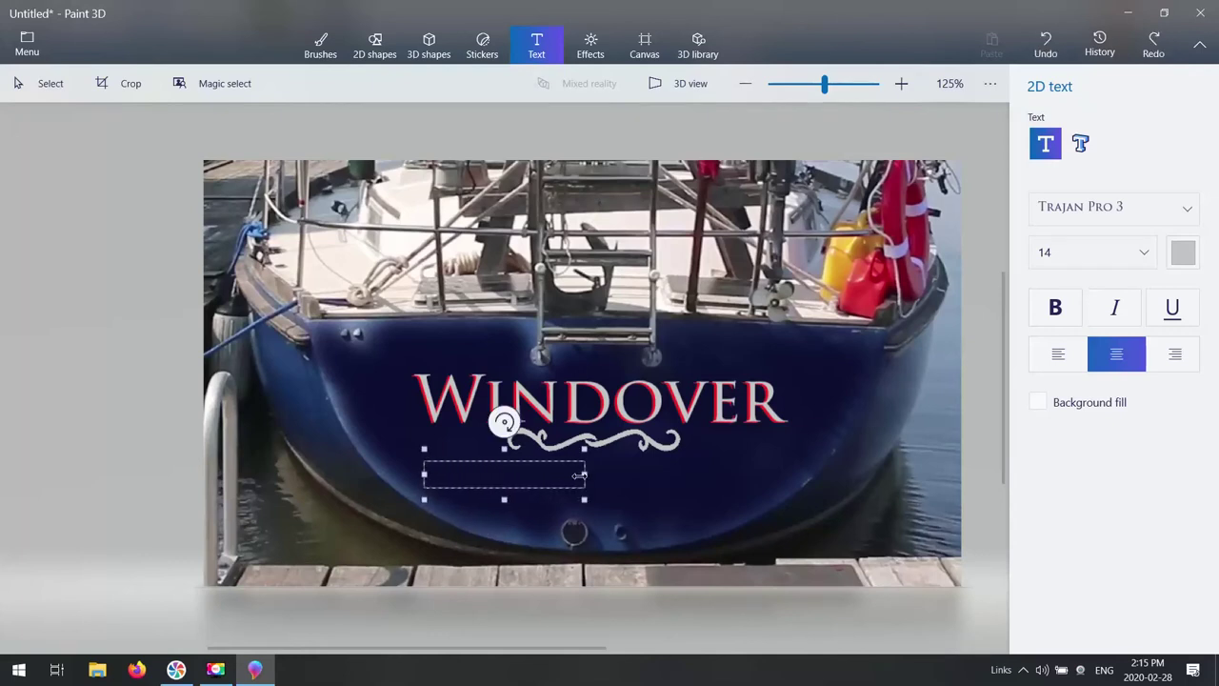
drag(579, 475, 718, 473)
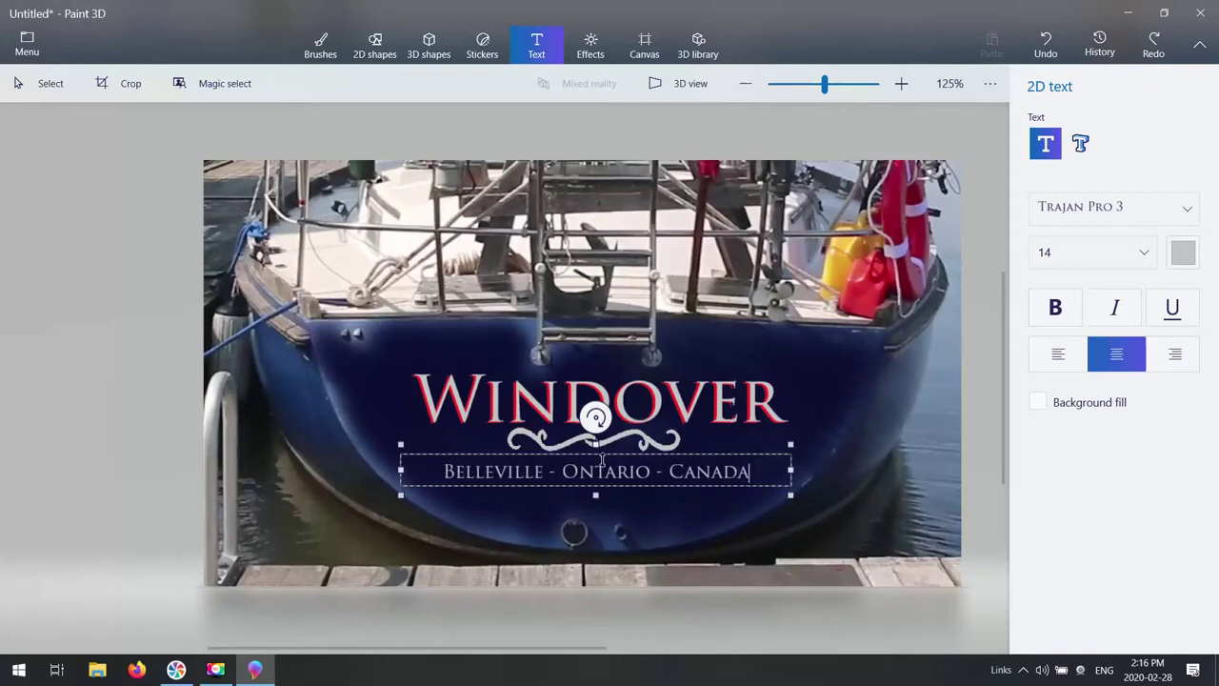
click(582, 452)
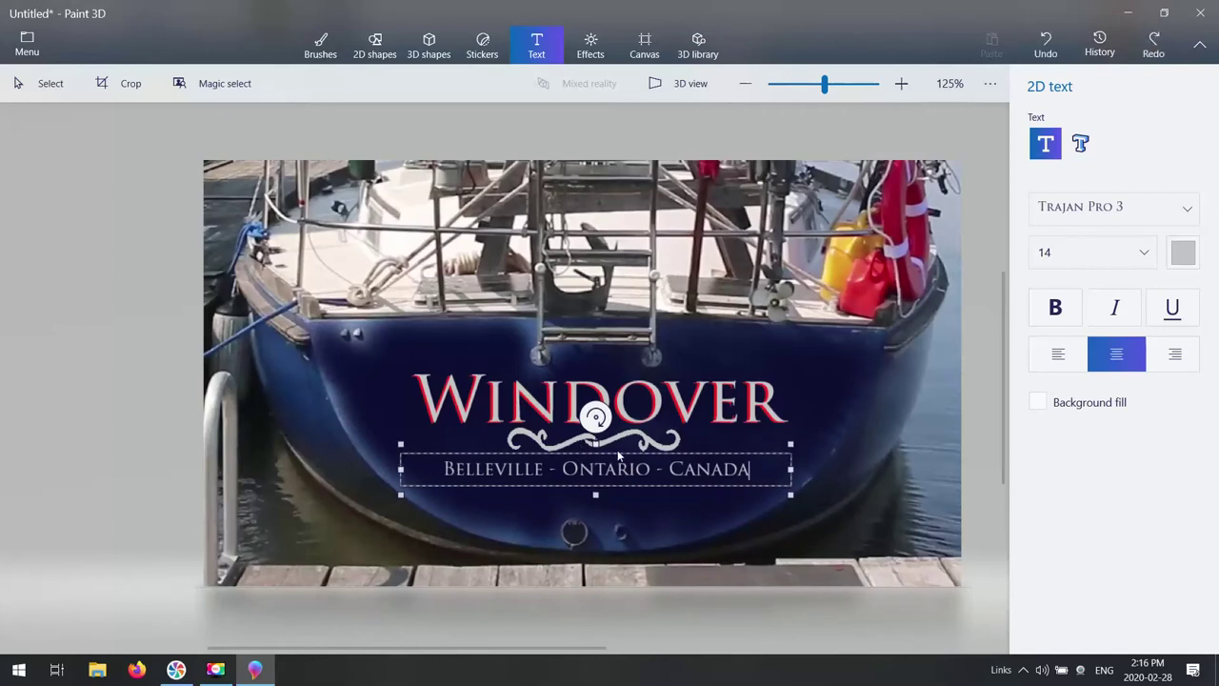
drag(620, 439, 617, 434)
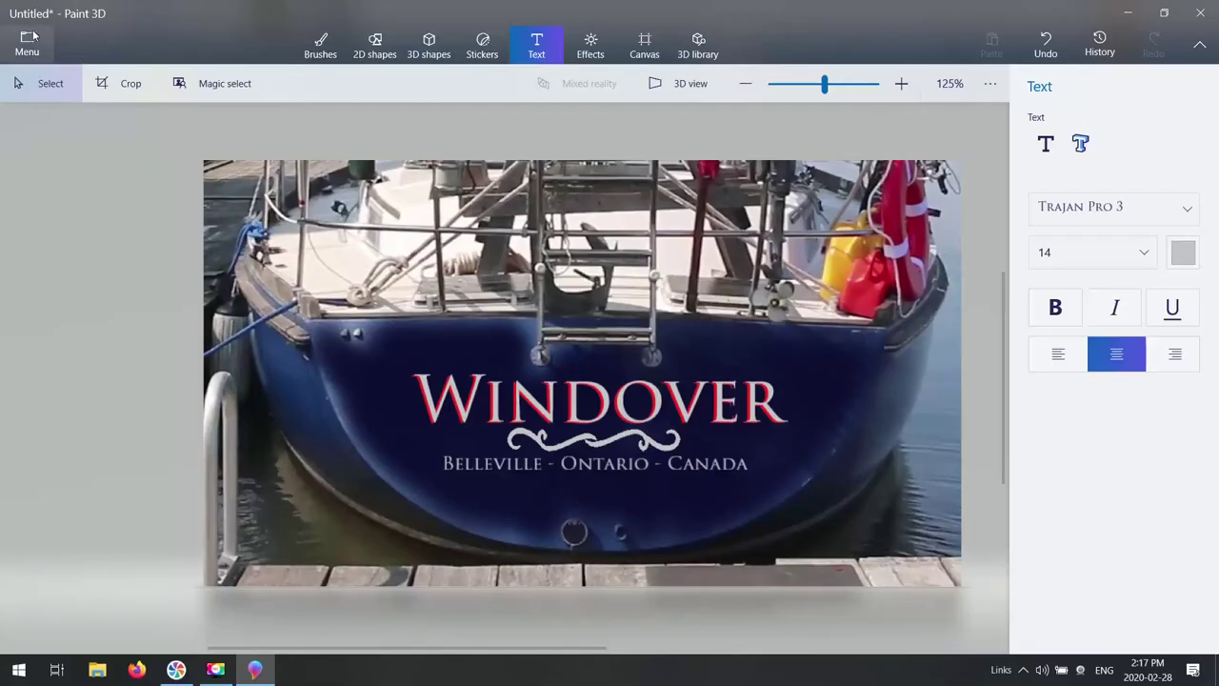
- Save a copy of the finished stern mock-up in the Image format
click(33, 39)
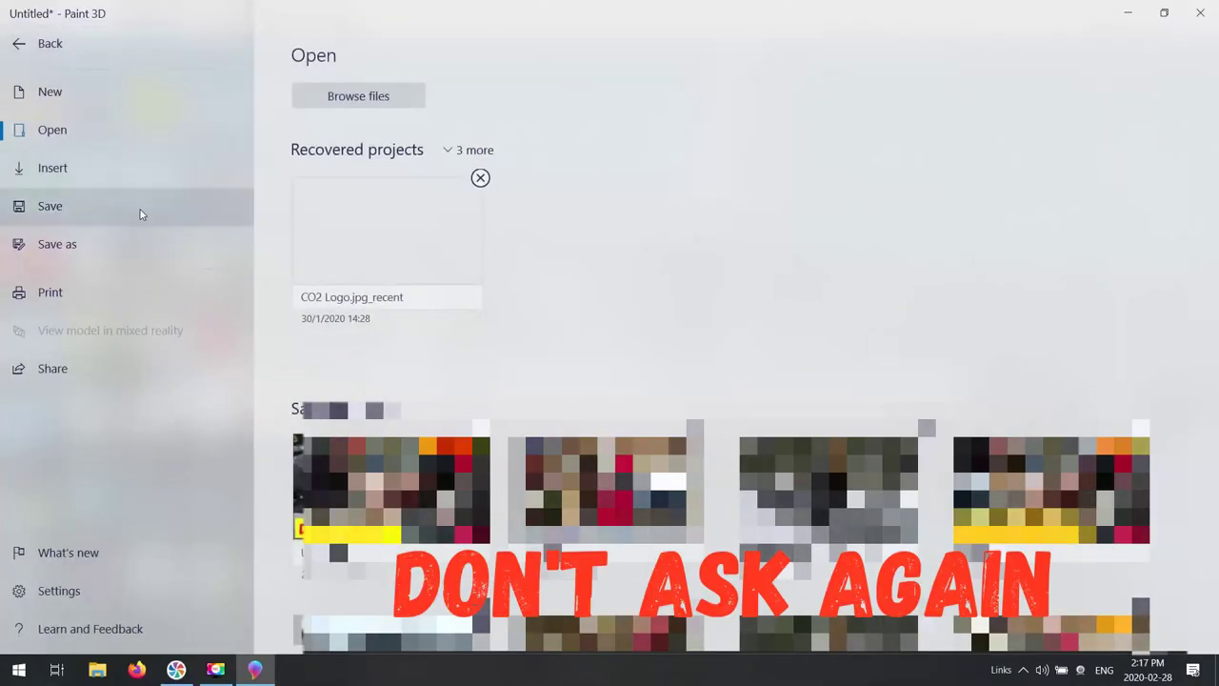
click(57, 244)
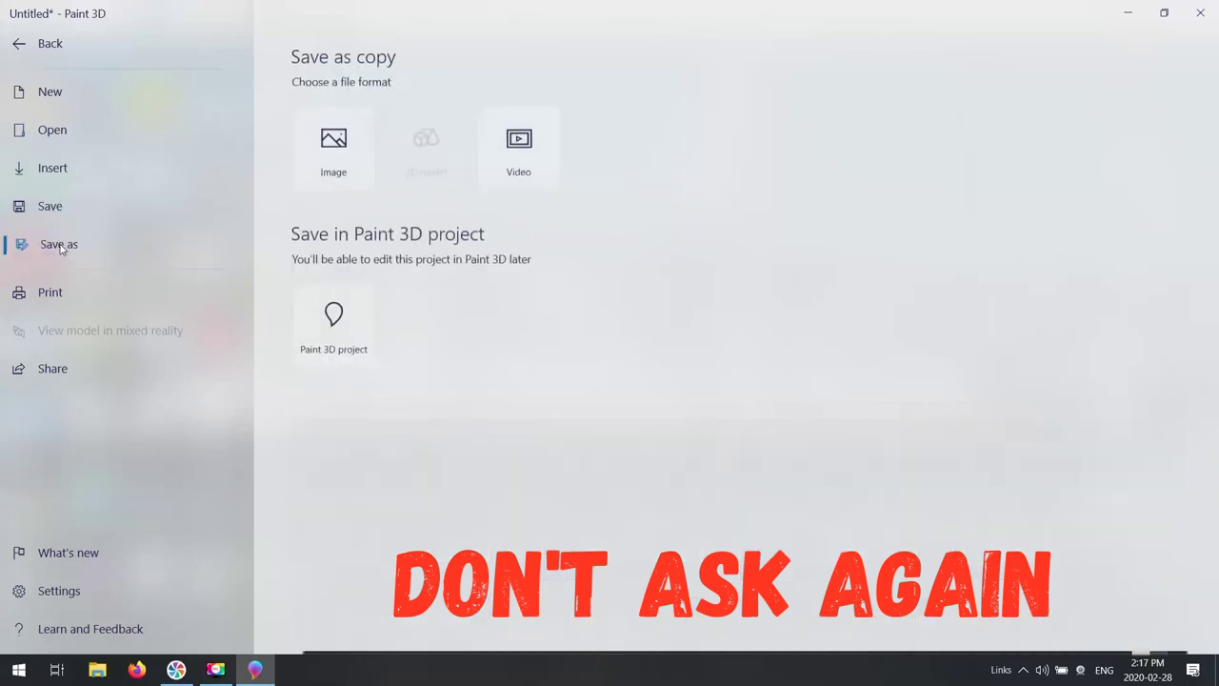
click(336, 142)
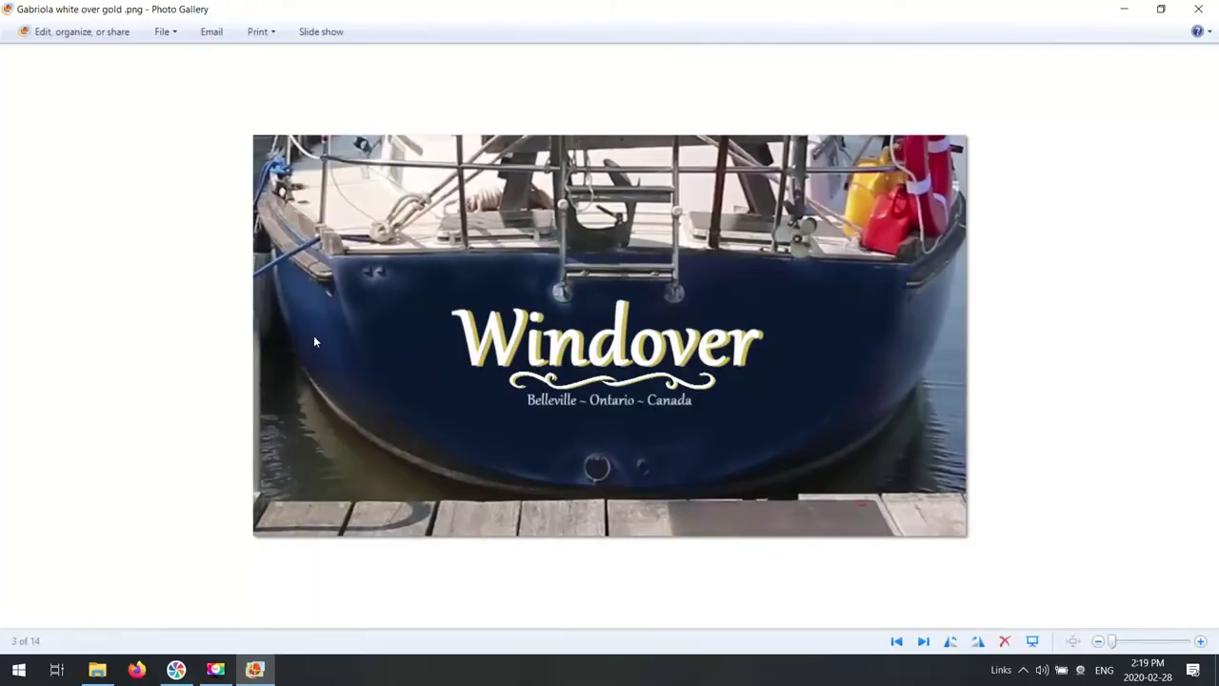
- Browse the saved boat name mock-ups in Photo Gallery to compare their fonts, colours and ornament styles
key(Right)
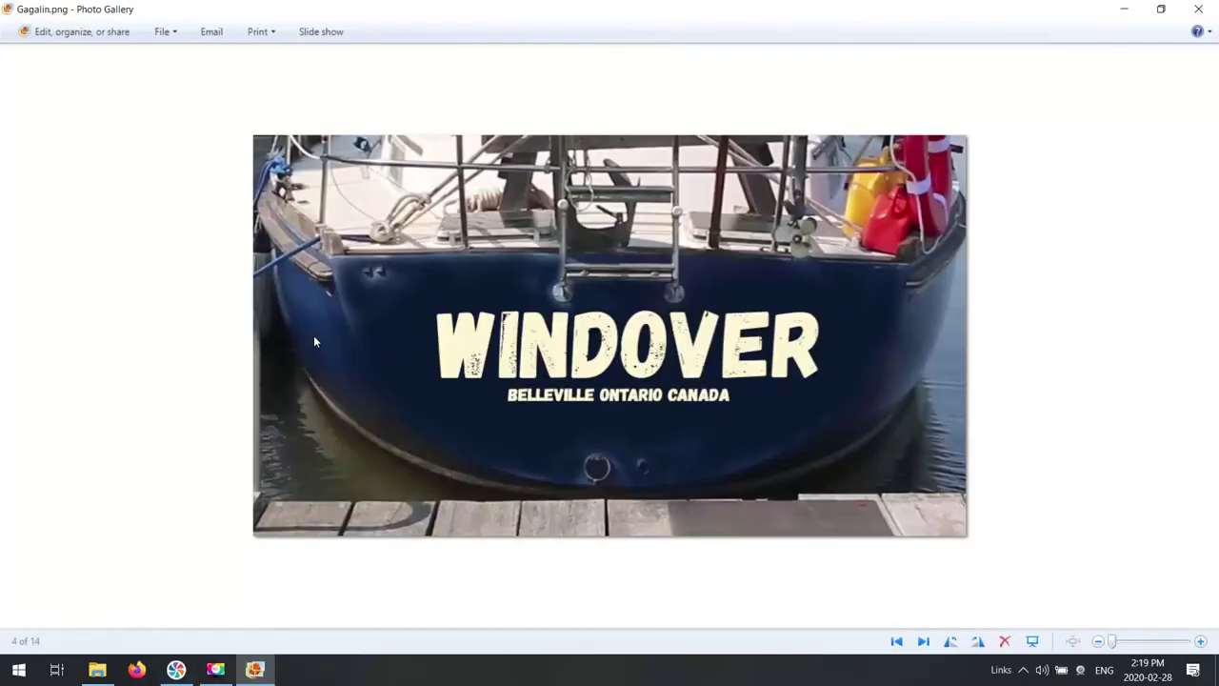
key(Right)
key(Right)
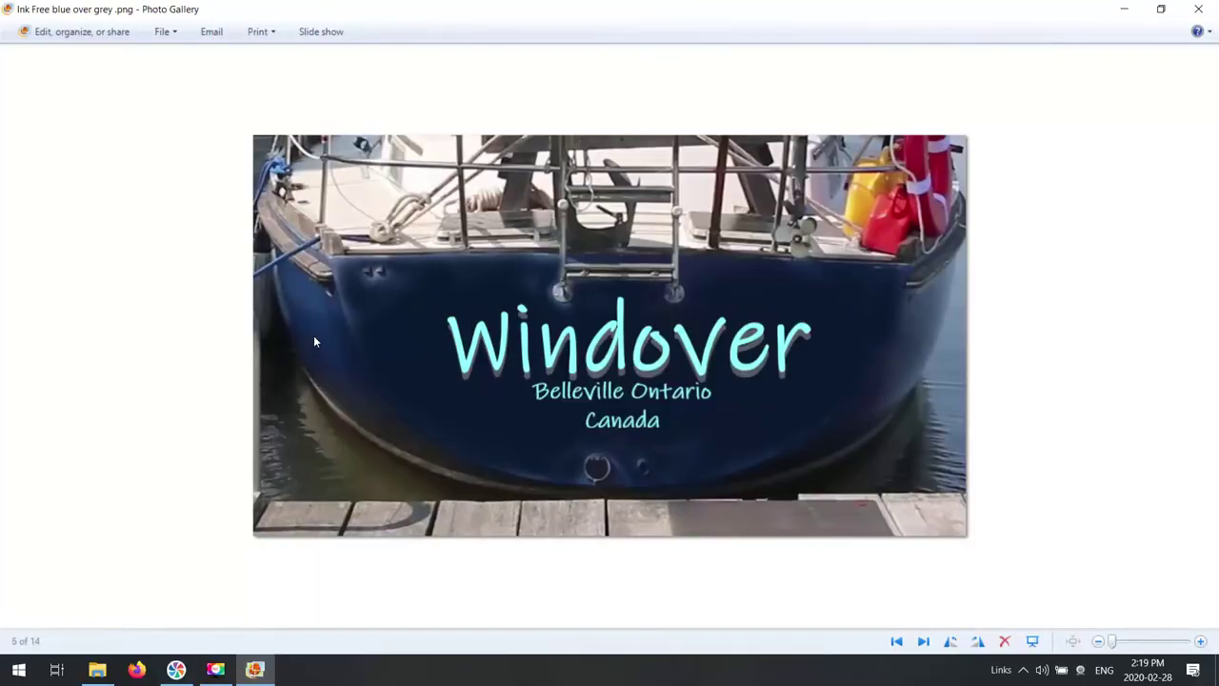
key(Right)
key(Right)
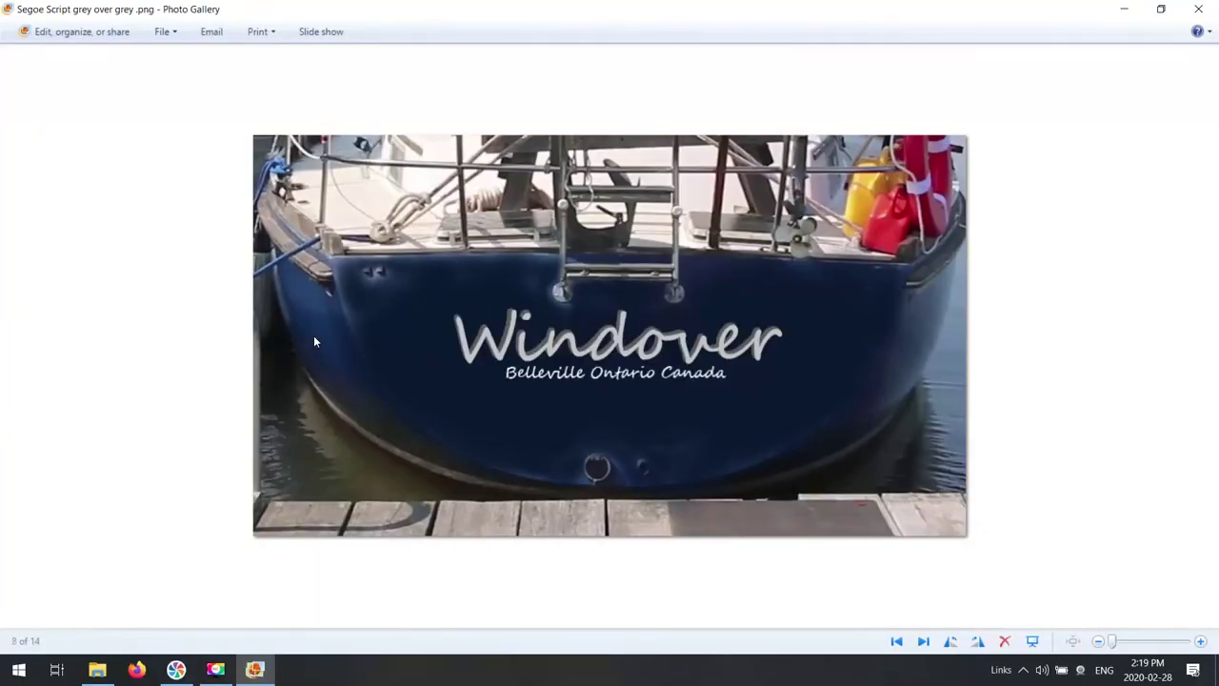
key(Right)
key(Right)
key(Right)
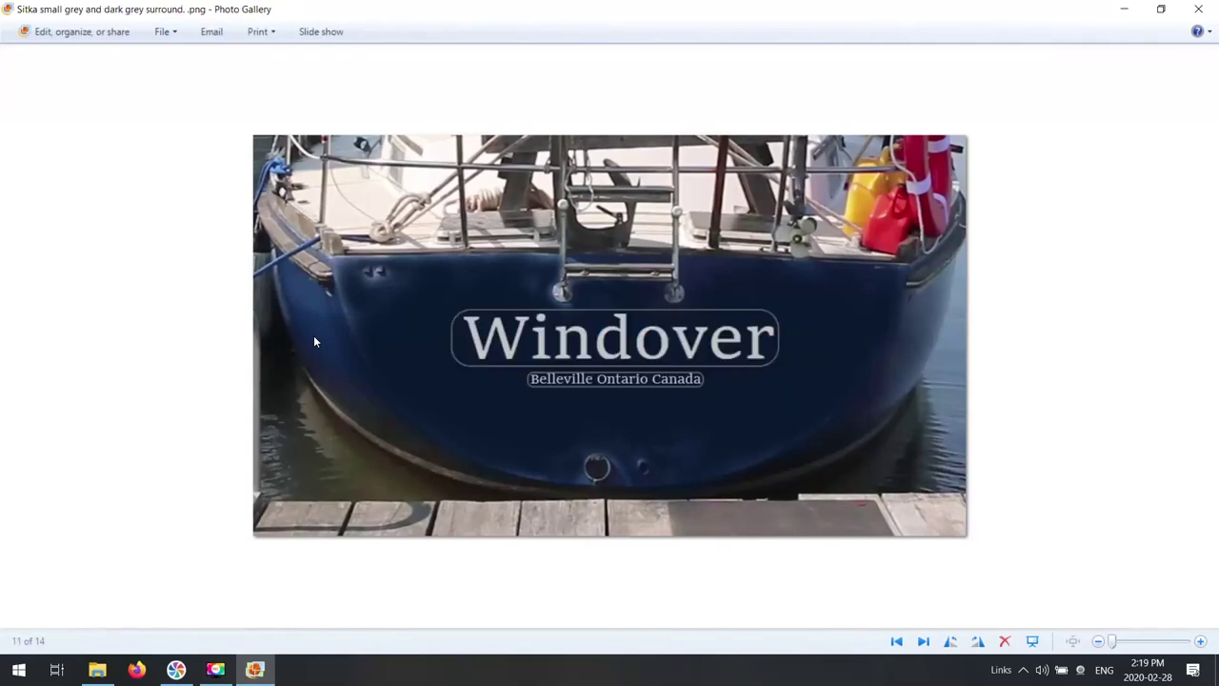